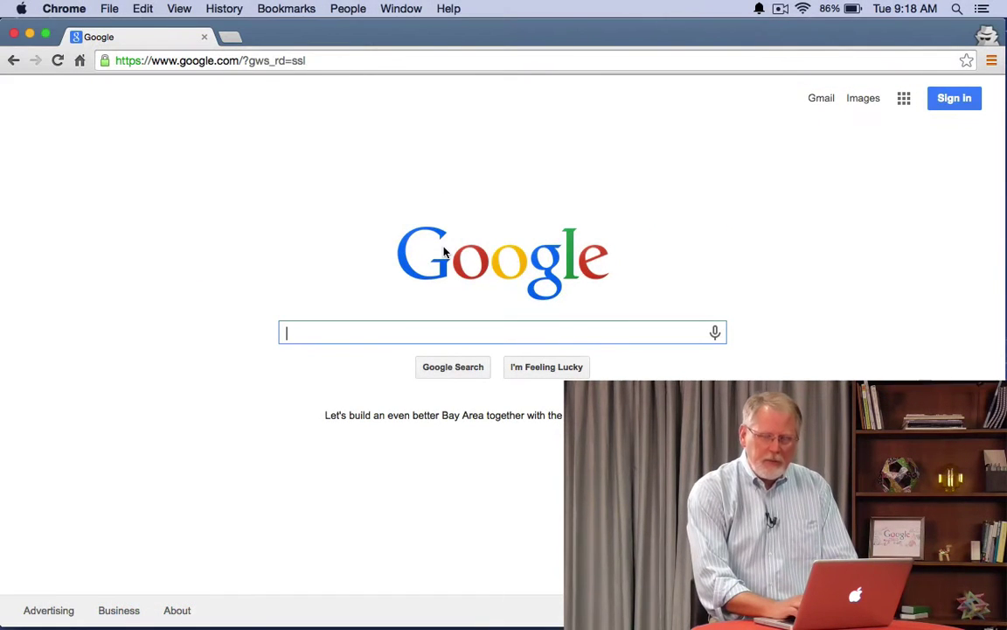
Search '212F in C' and set the converter to Celsius-to-Fahrenheit.
{"action": "type", "text": "212F i"}
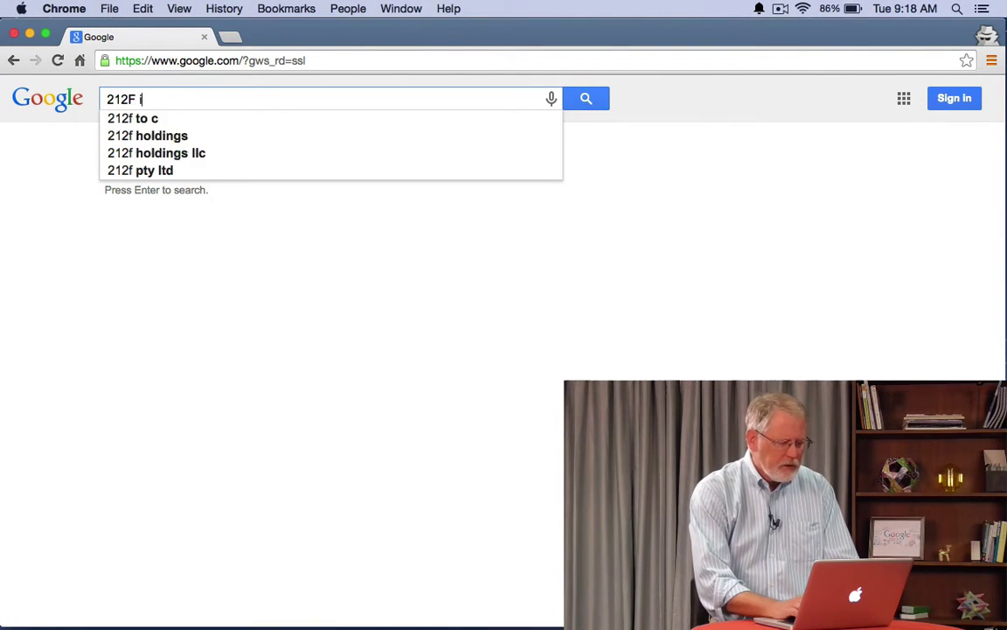
{"action": "type", "text": "n C"}
{"action": "key", "text": "Return"}
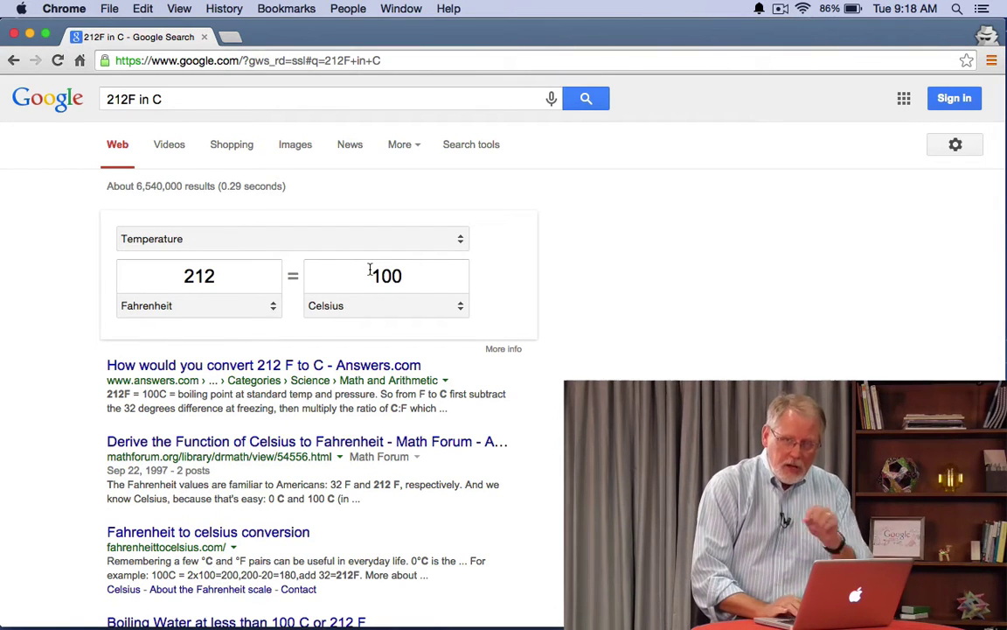
{"action": "left_click", "coordinate": [265, 308]}
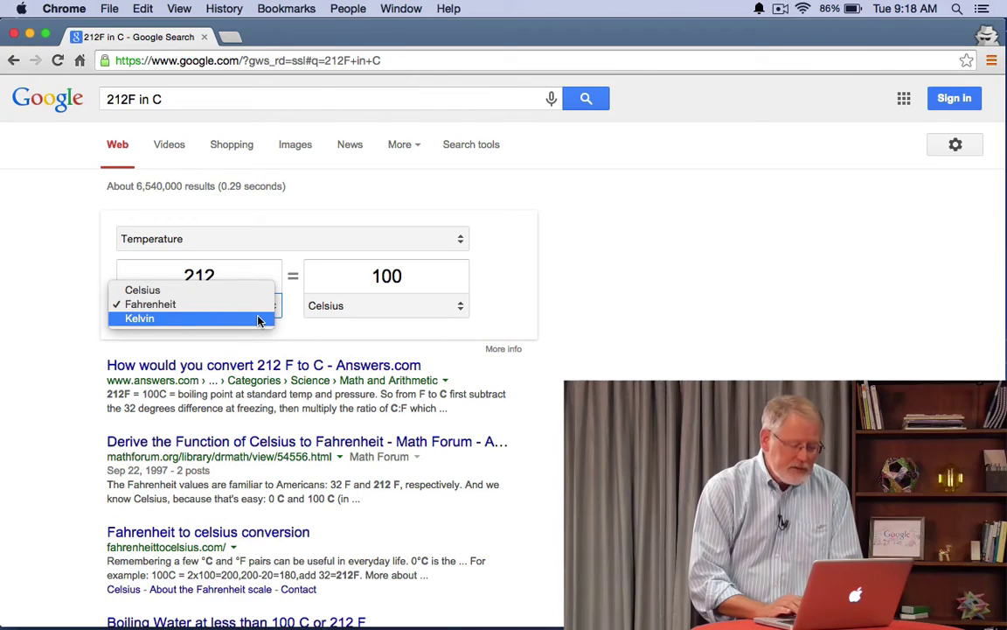
{"action": "left_click", "coordinate": [240, 291]}
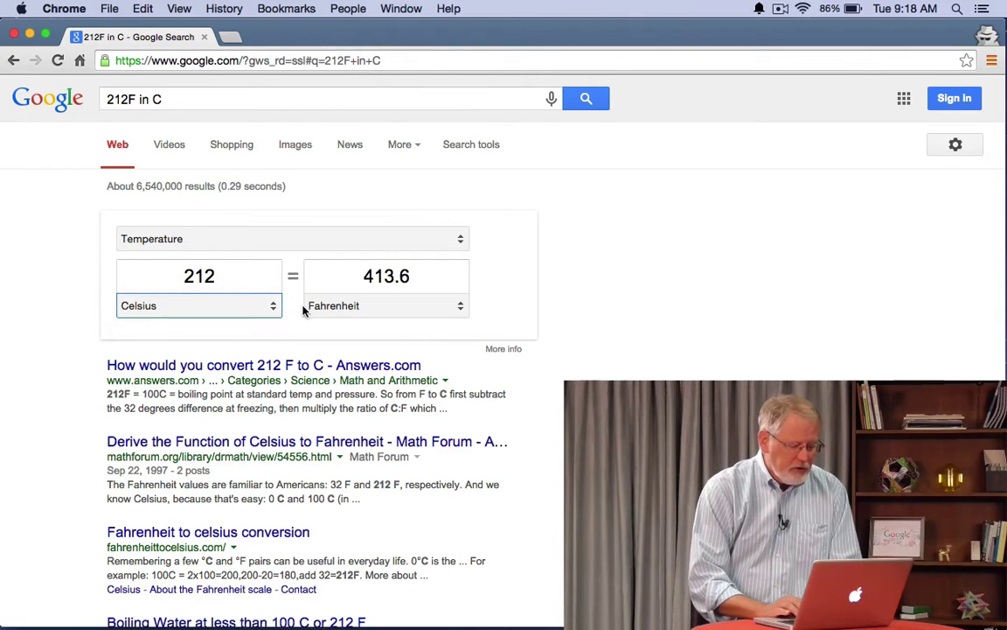
{"action": "left_click", "coordinate": [339, 306]}
{"action": "left_click", "coordinate": [340, 304]}
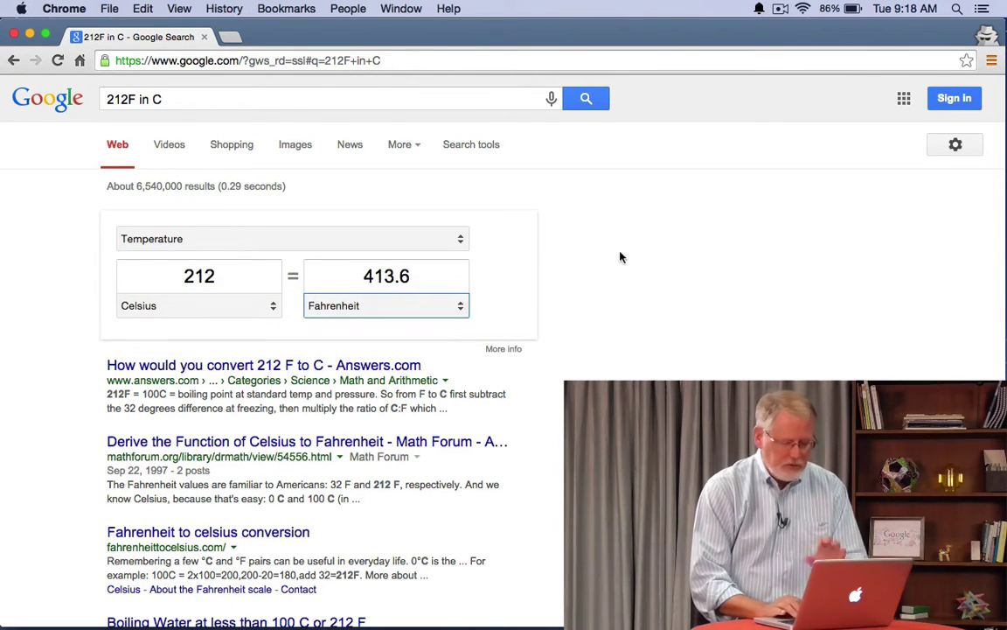
Enter 32 as the Celsius value, then 98.6 as the Fahrenheit value.
{"action": "left_click_drag", "start_coordinate": [226, 275], "coordinate": [166, 275]}
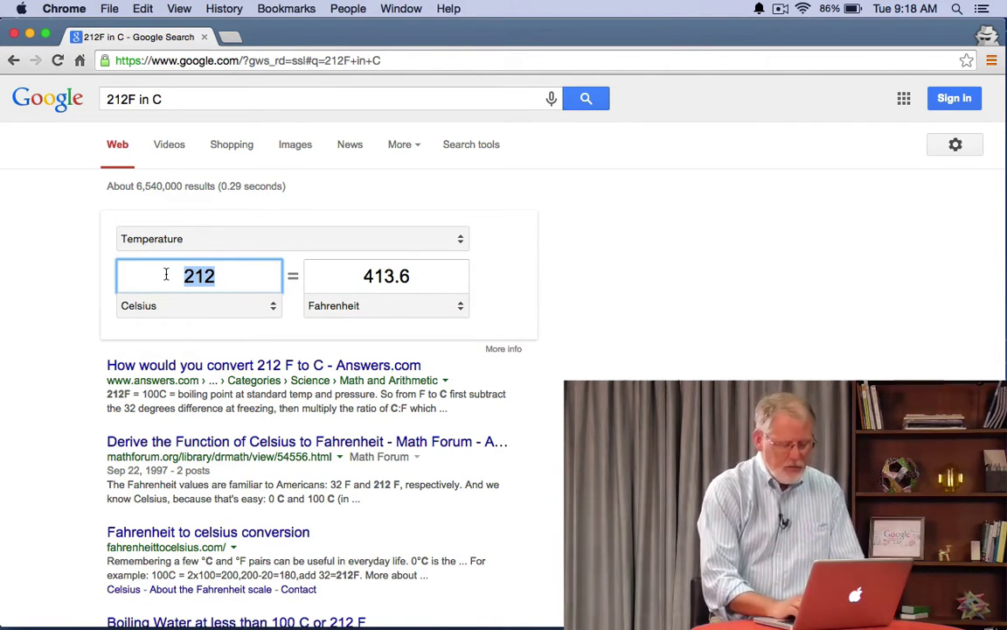
{"action": "type", "text": "32"}
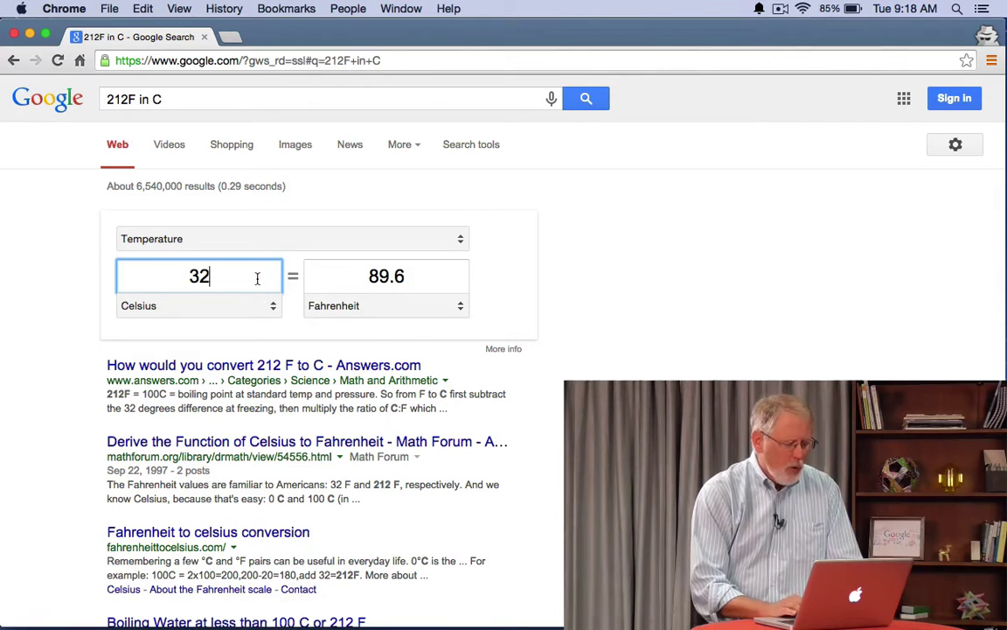
{"action": "left_click_drag", "start_coordinate": [407, 276], "coordinate": [369, 278]}
{"action": "type", "text": "98."}
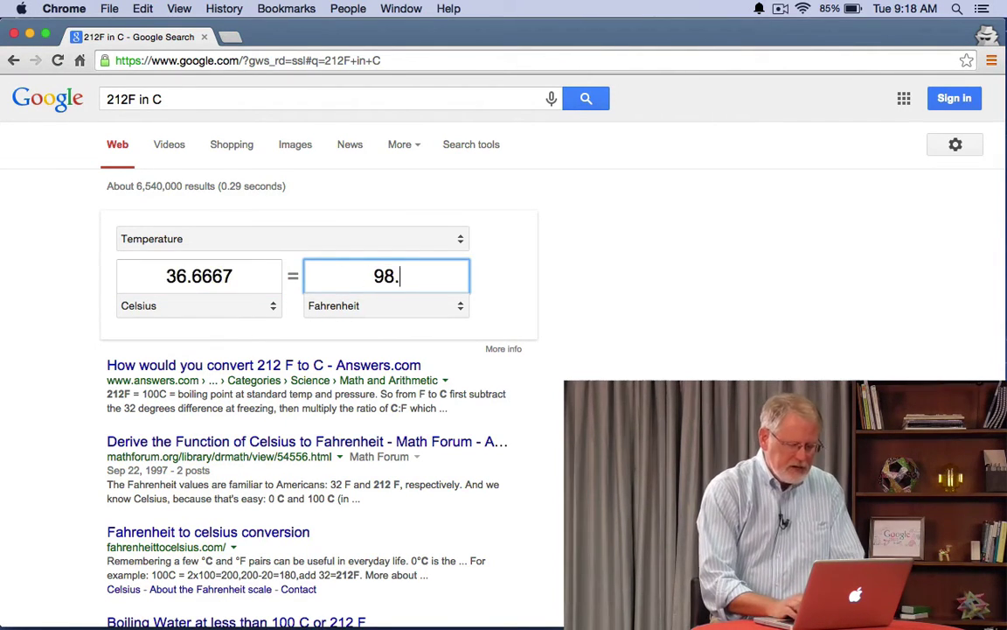
{"action": "type", "text": "6"}
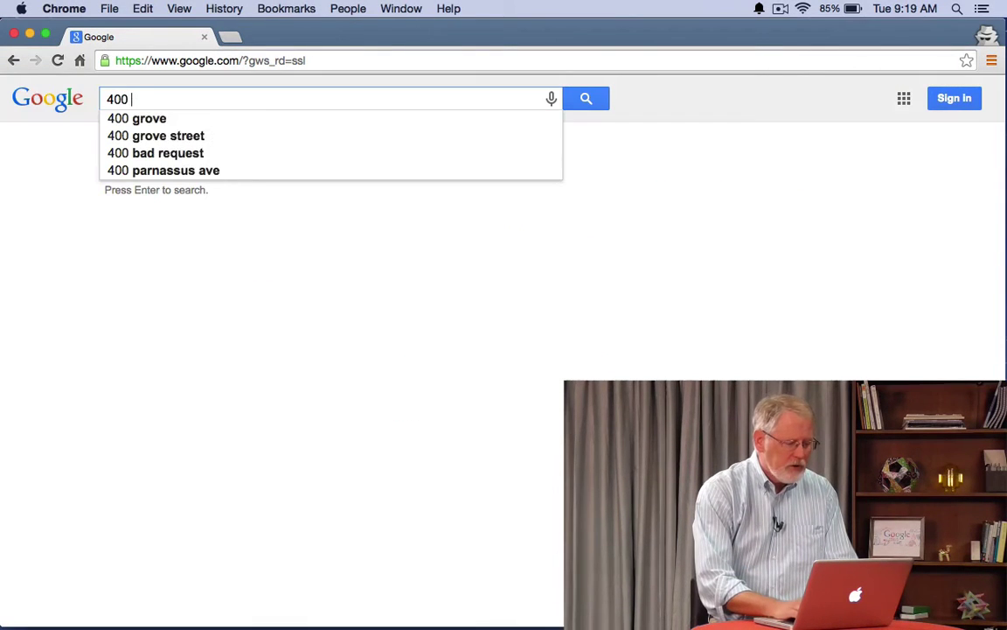
Search '400 yards in miles' and switch the result unit to Kilometer.
{"action": "type", "text": "yards in miles"}
{"action": "key", "text": "Return"}
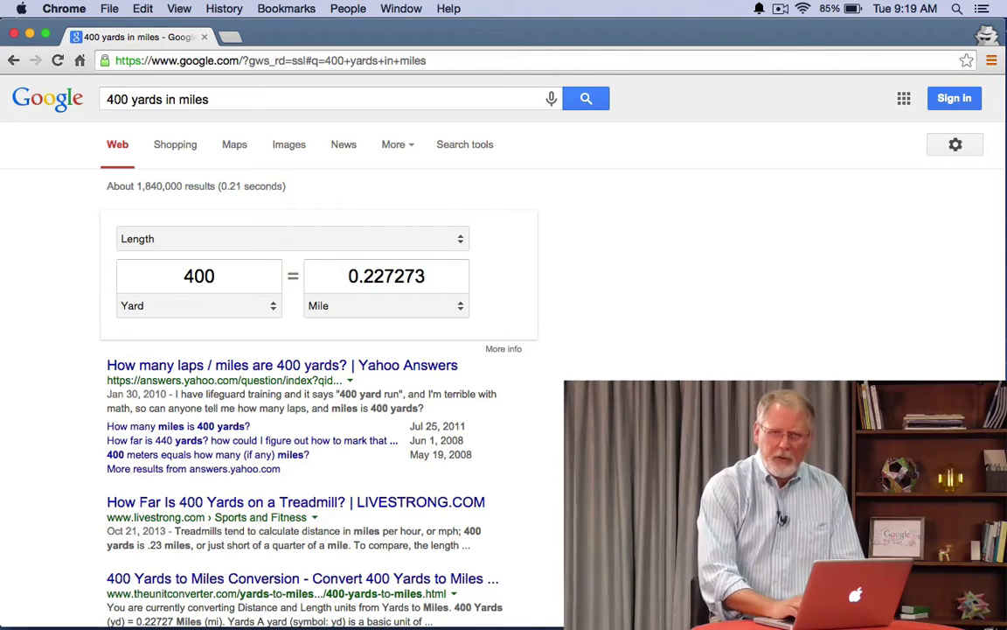
{"action": "left_click", "coordinate": [411, 306]}
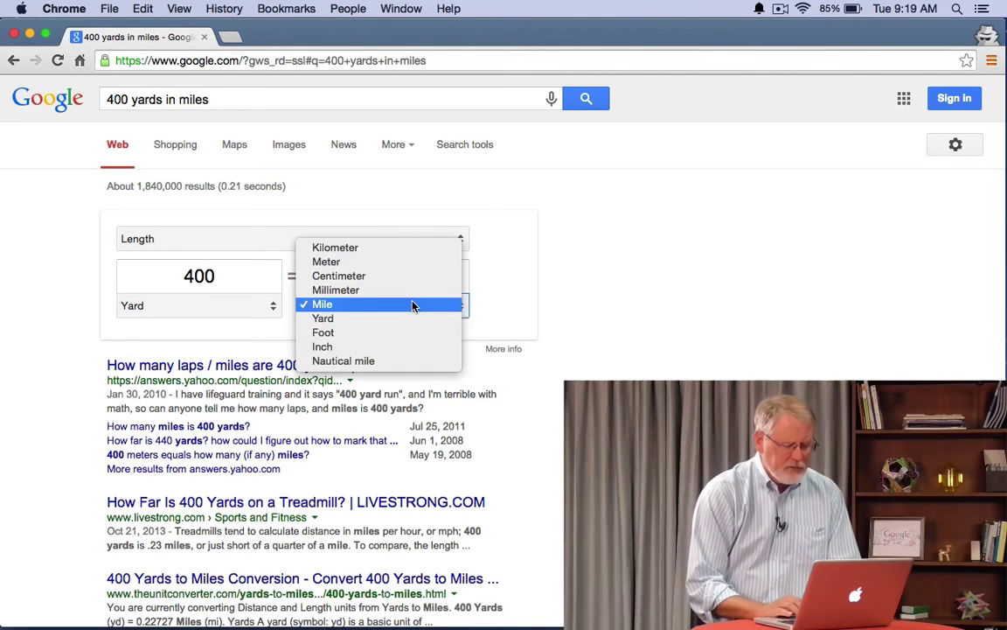
{"action": "left_click", "coordinate": [395, 248]}
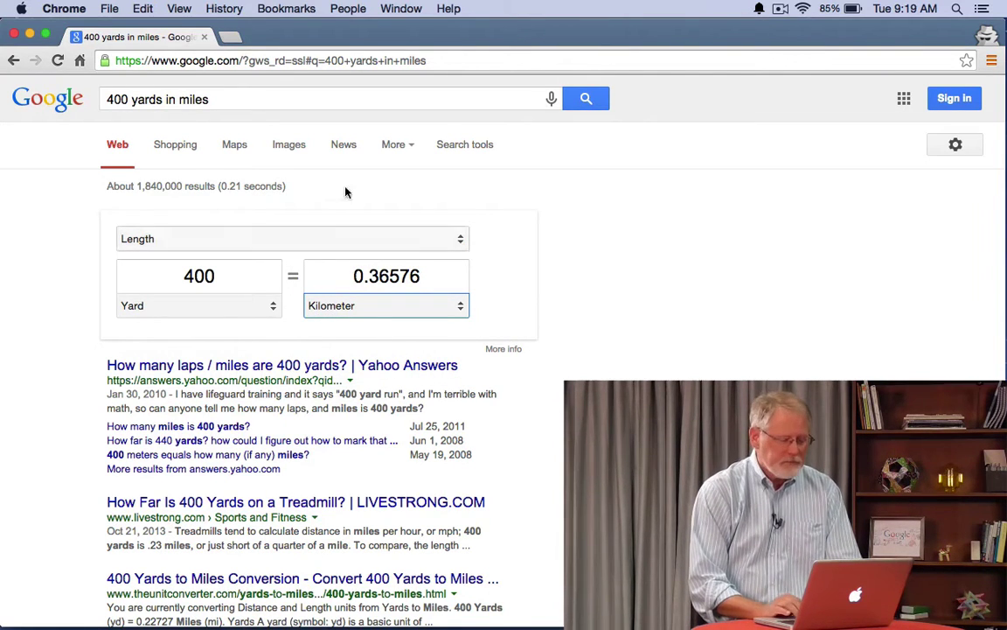
Search '400 yards in km' and change the yard value to 600.
{"action": "left_click", "coordinate": [189, 92]}
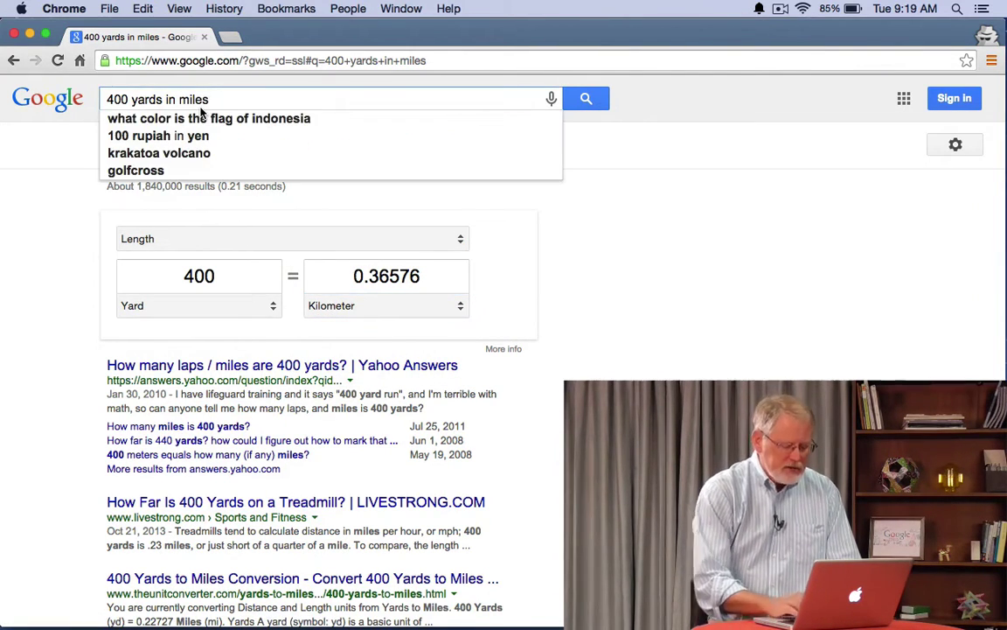
{"action": "key", "text": "super+a"}
{"action": "key", "text": "BackSpace"}
{"action": "type", "text": "40"}
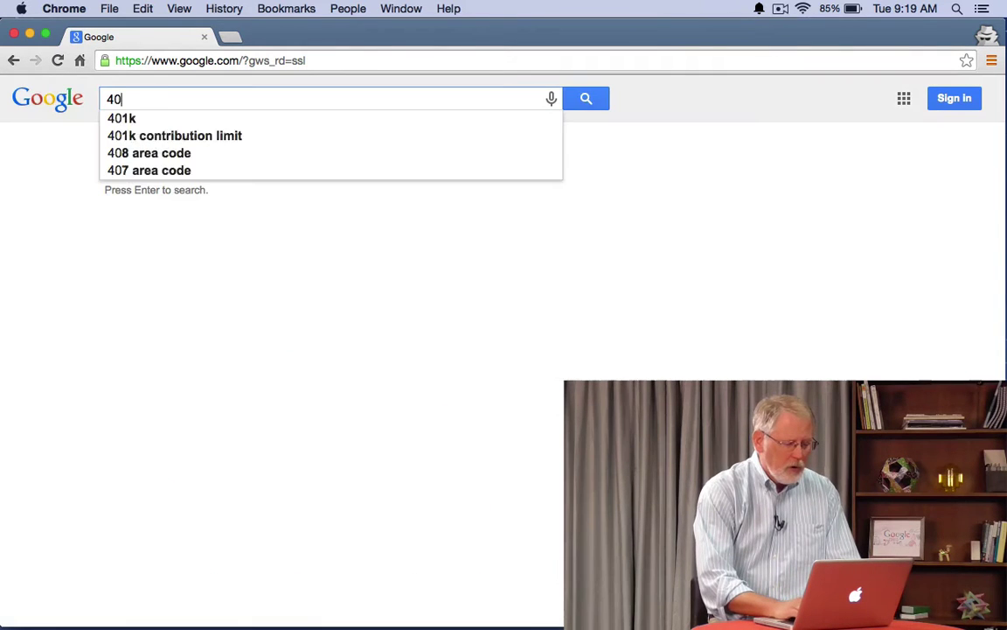
{"action": "type", "text": "0 yards in km"}
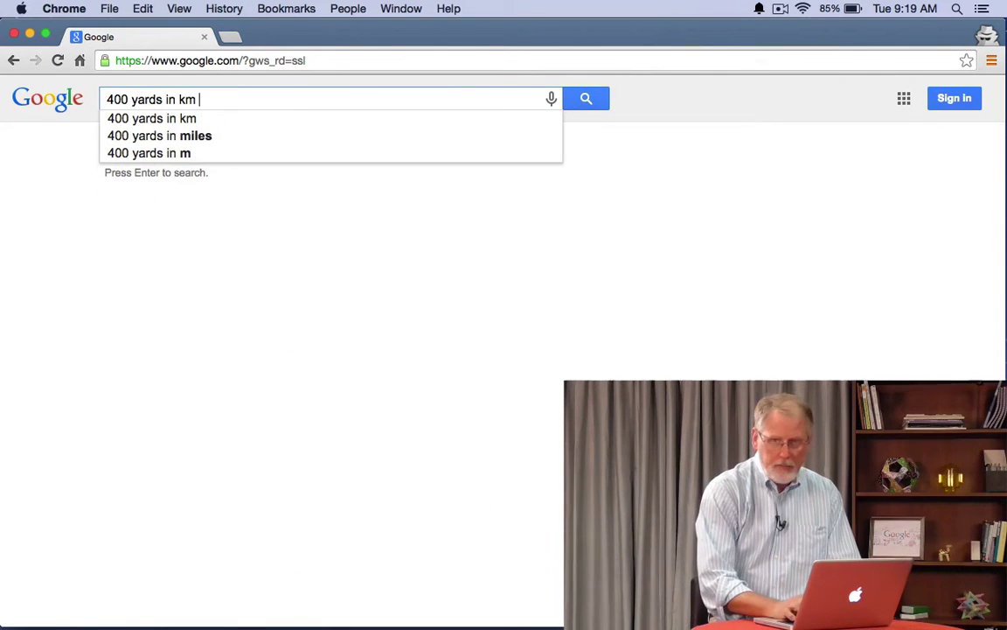
{"action": "key", "text": "Return"}
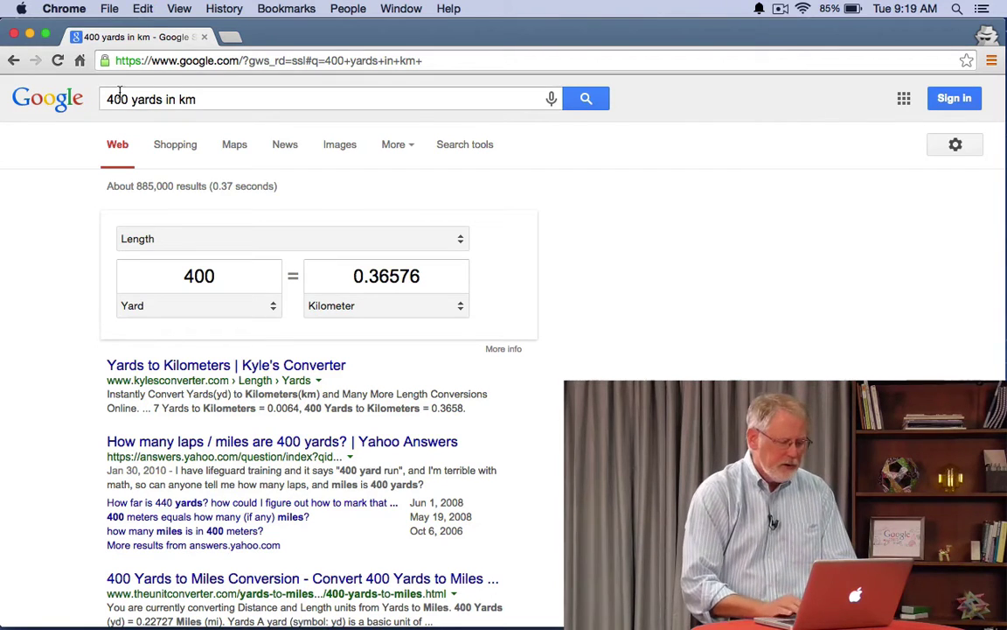
{"action": "double_click", "coordinate": [198, 273]}
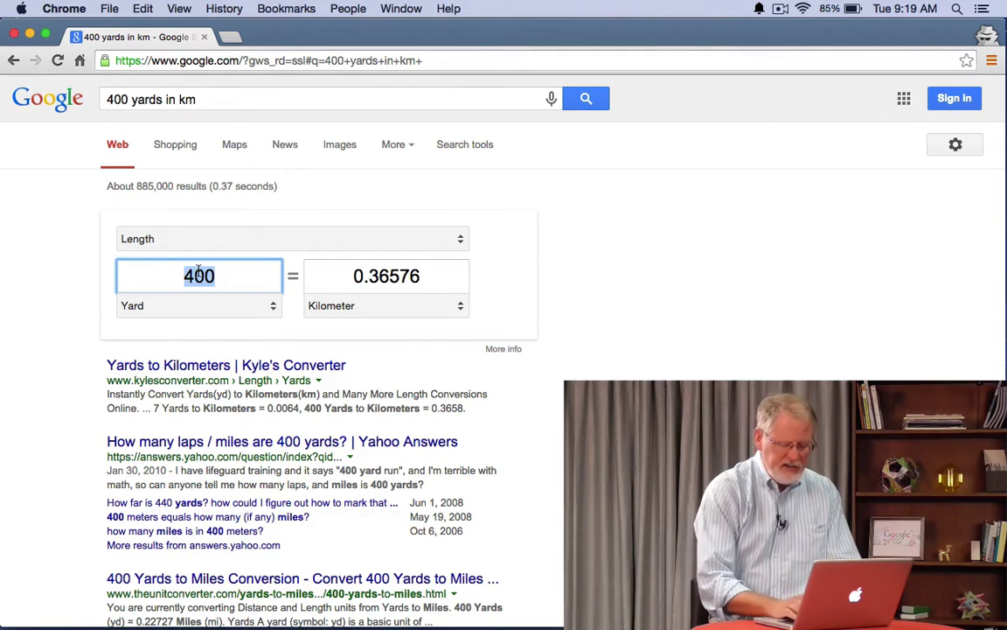
{"action": "type", "text": "600"}
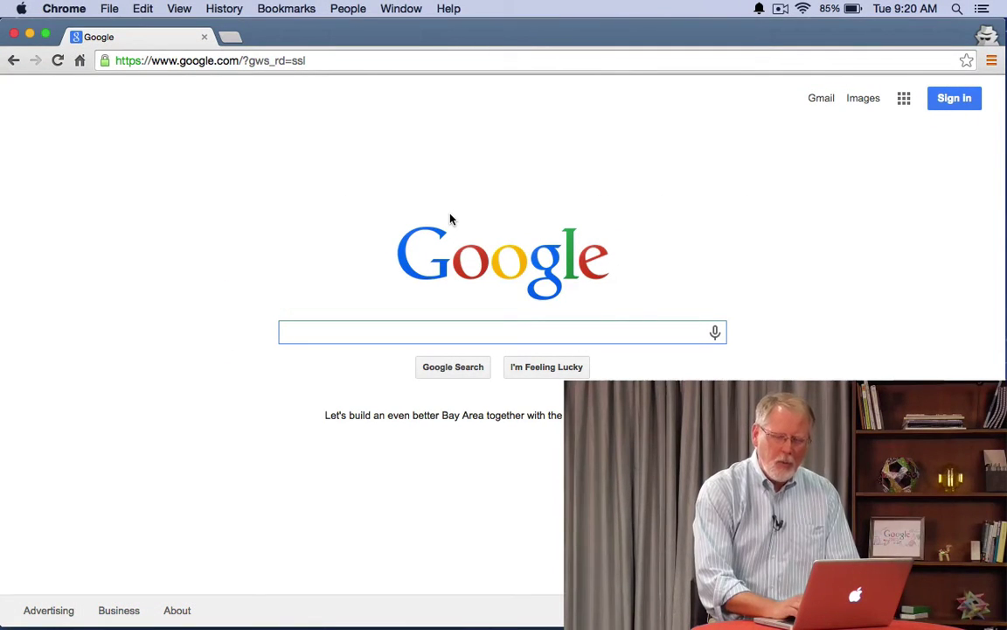
Search '32 bushels in quarts', then rerun it in liters.
{"action": "type", "text": "32 bushels i"}
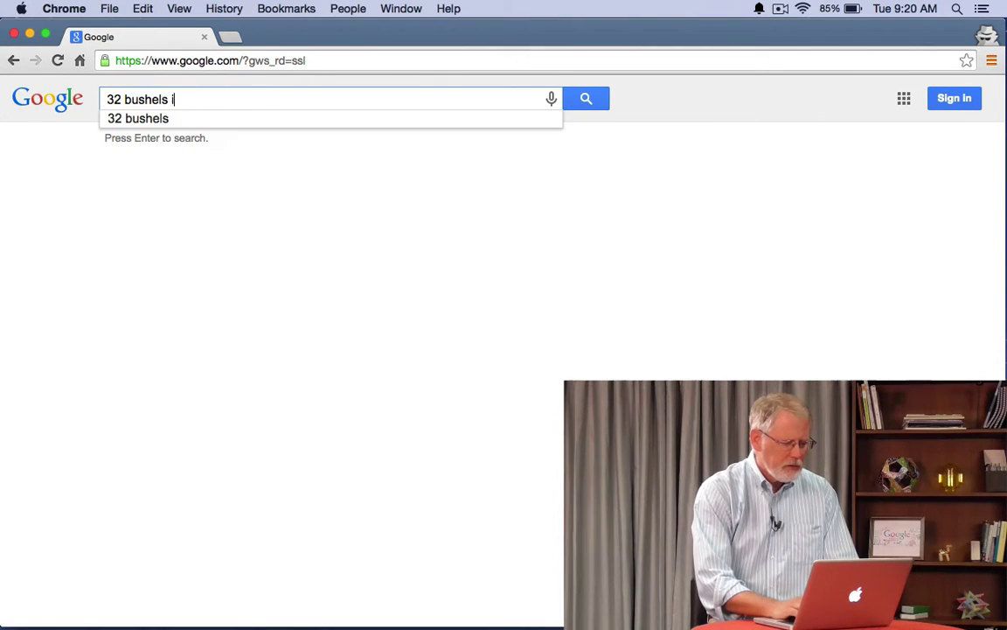
{"action": "type", "text": "n quarts"}
{"action": "key", "text": "Return"}
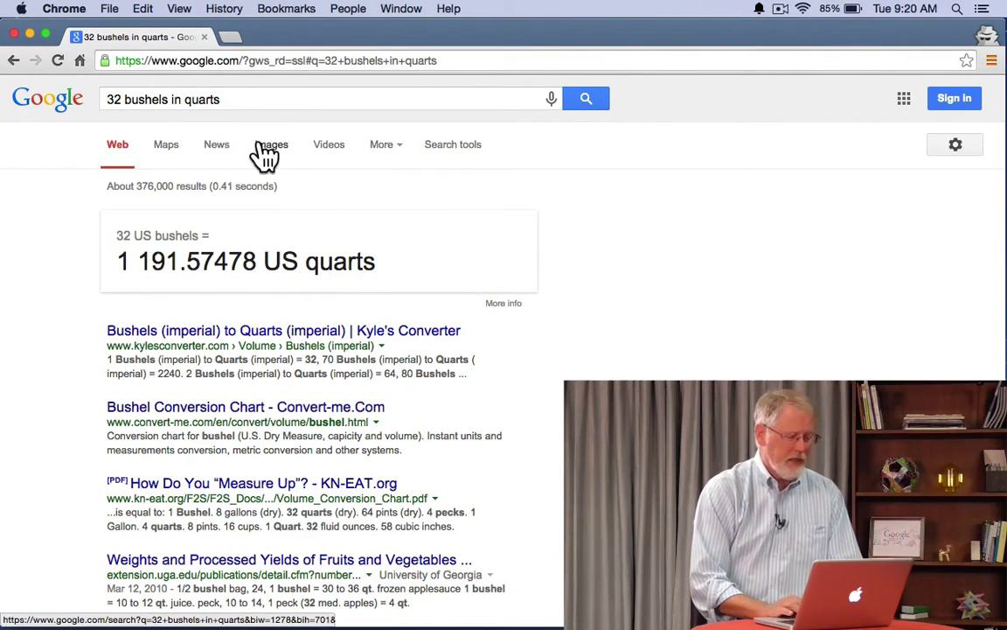
{"action": "left_click", "coordinate": [200, 96]}
{"action": "double_click", "coordinate": [200, 97]}
{"action": "type", "text": "liters"}
{"action": "key", "text": "Return"}
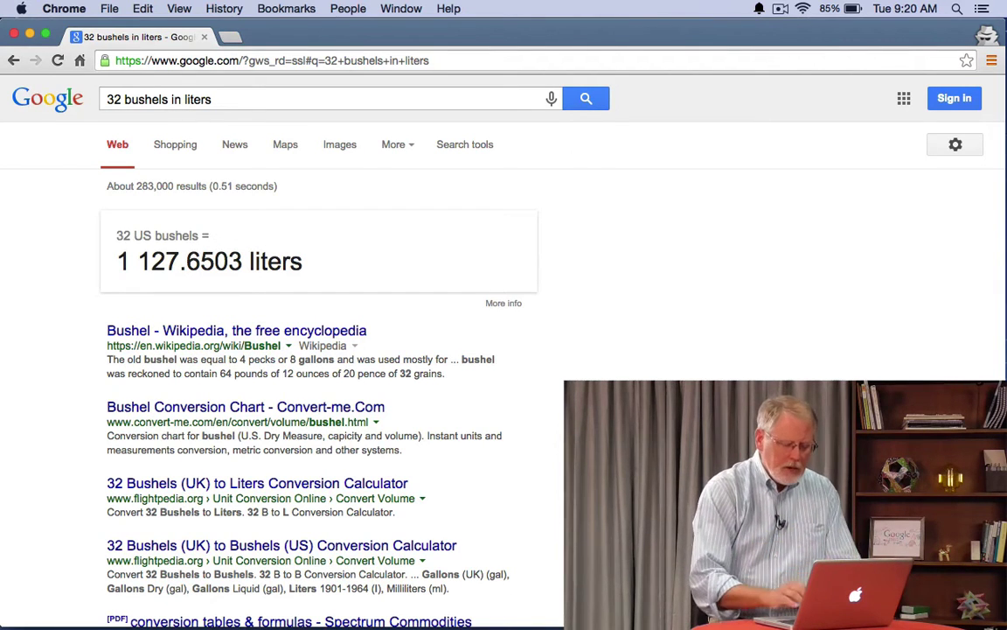
Rerun the 32 bushels conversion in gallons, then in barrels.
{"action": "double_click", "coordinate": [196, 100]}
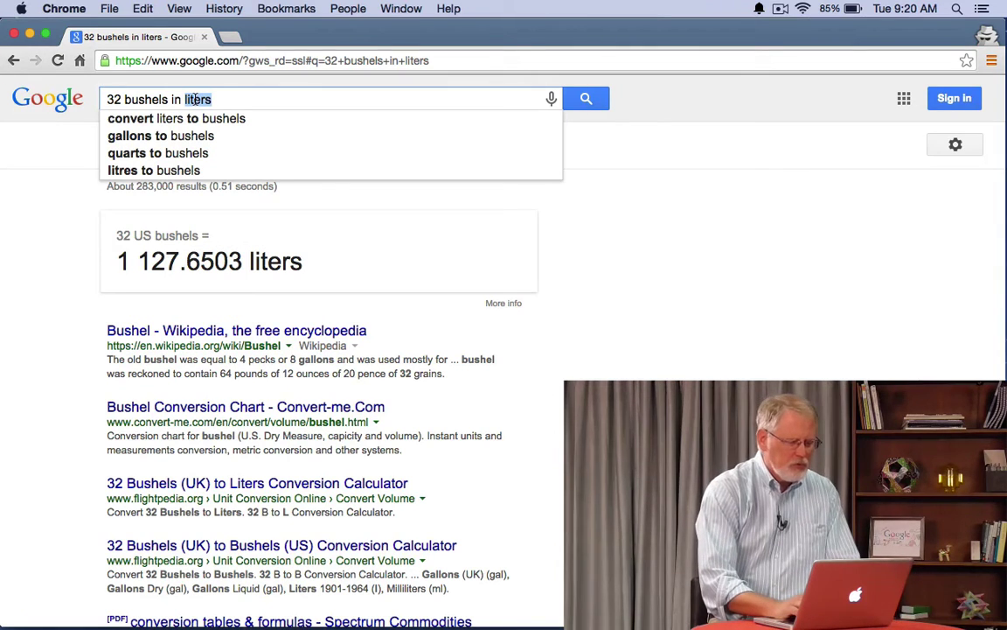
{"action": "type", "text": "gallons"}
{"action": "key", "text": "Return"}
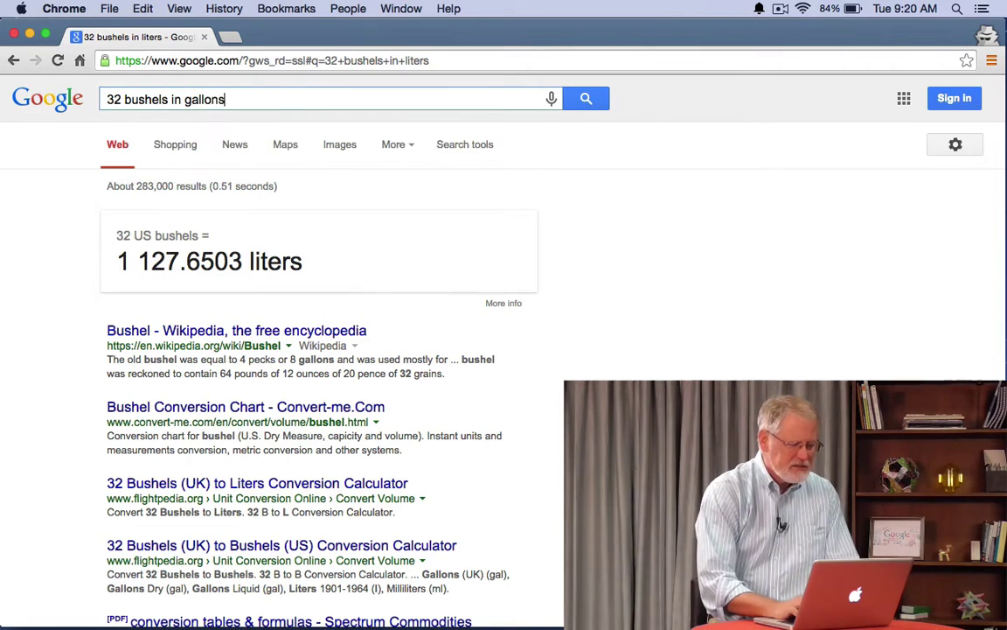
{"action": "double_click", "coordinate": [204, 103]}
{"action": "type", "text": "barrels"}
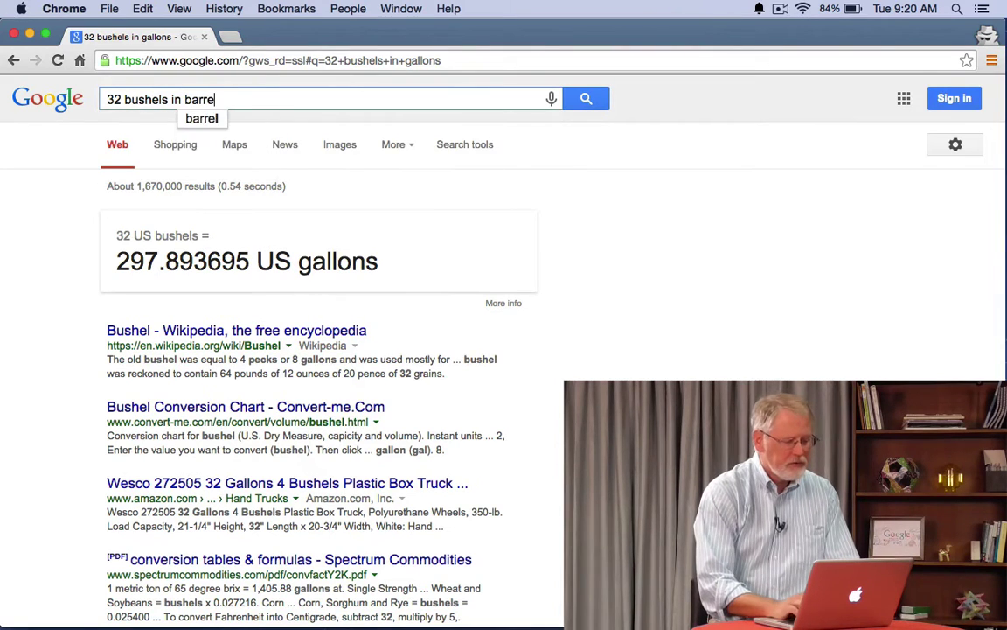
{"action": "key", "text": "Return"}
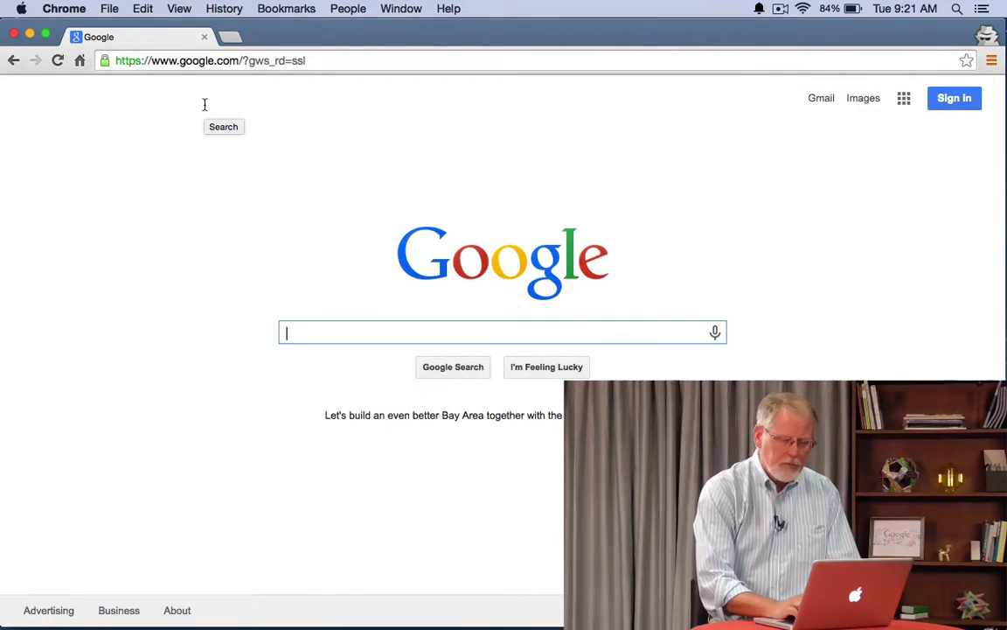
Search '2 inches in Angstroms', fixing the misspelled unit first.
{"action": "type", "text": "2 inches in Angs"}
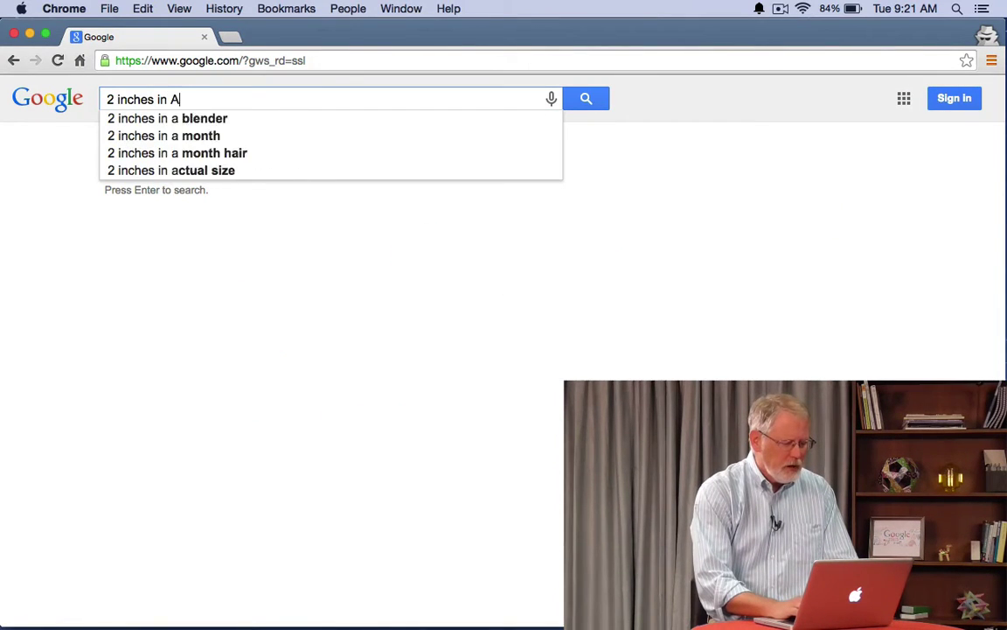
{"action": "type", "text": "trom"}
{"action": "key", "text": "BackSpace"}
{"action": "key", "text": "BackSpace"}
{"action": "type", "text": "roms"}
{"action": "key", "text": "Return"}
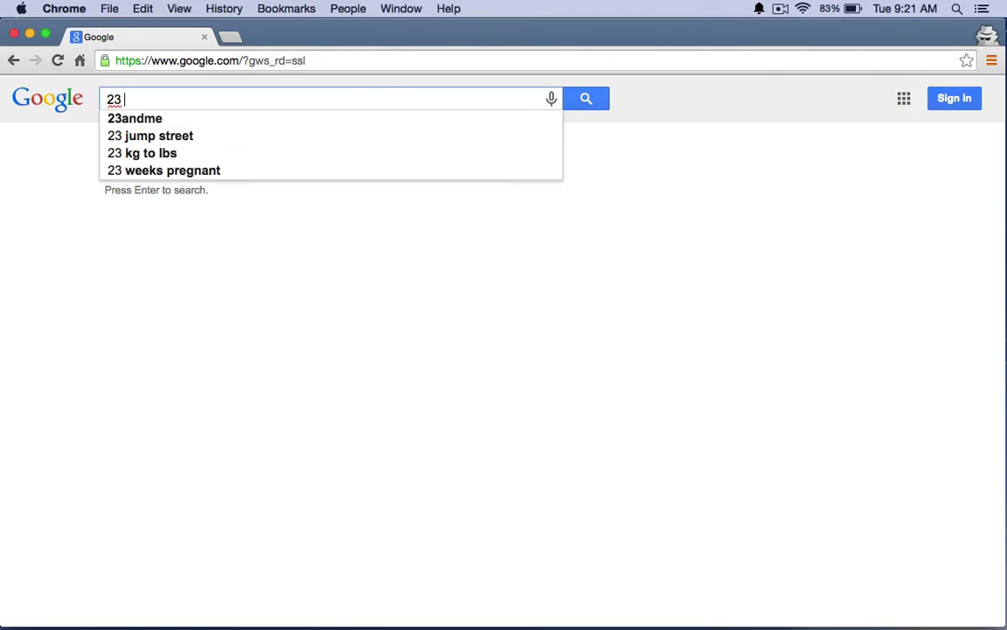
Search '23 cm in ml', then return to the Google home page.
{"action": "type", "text": "n ml"}
{"action": "key", "text": "Return"}
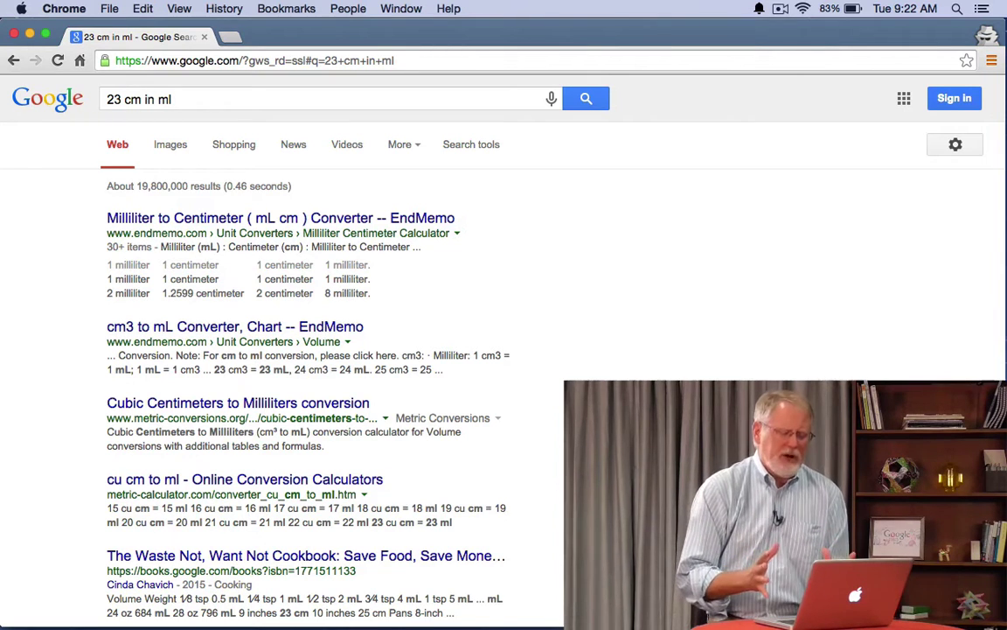
{"action": "key", "text": "super+shift+h"}
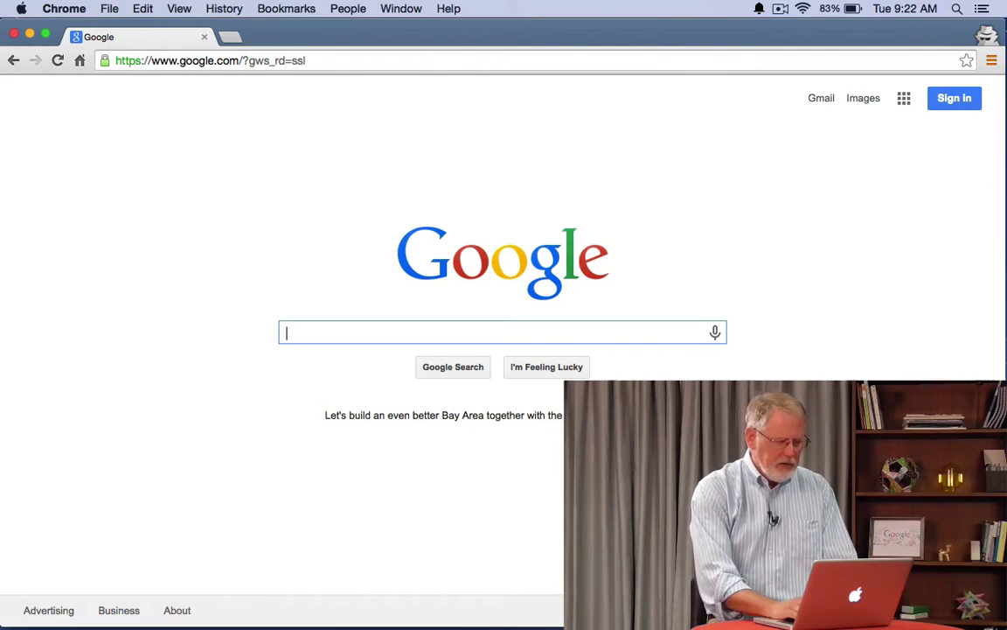
Convert 20000 leagues to km (111 120 km), then return to the home page.
{"action": "type", "text": "20000 lea"}
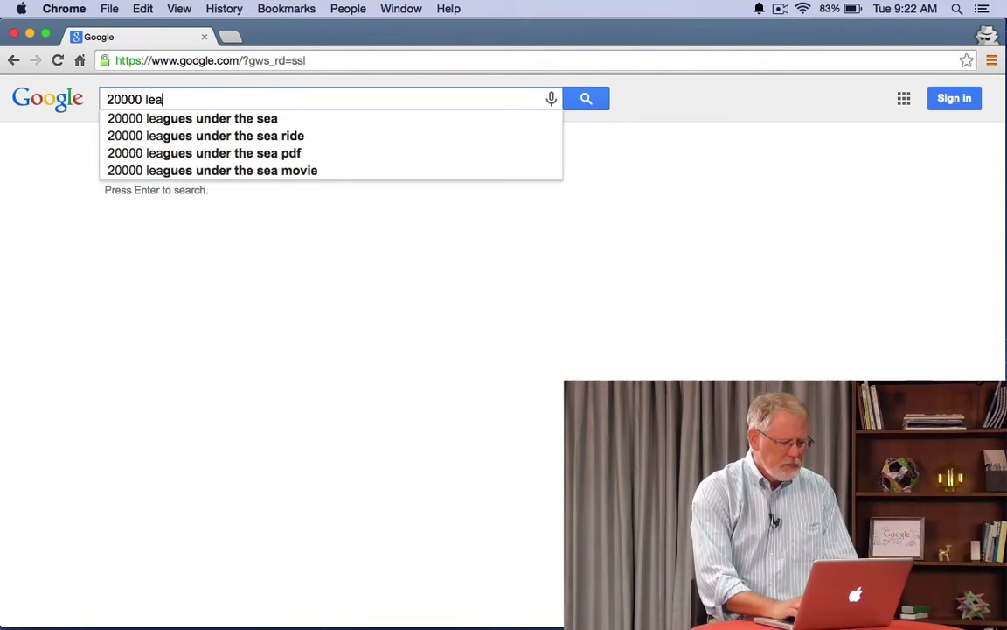
{"action": "type", "text": "gues "}
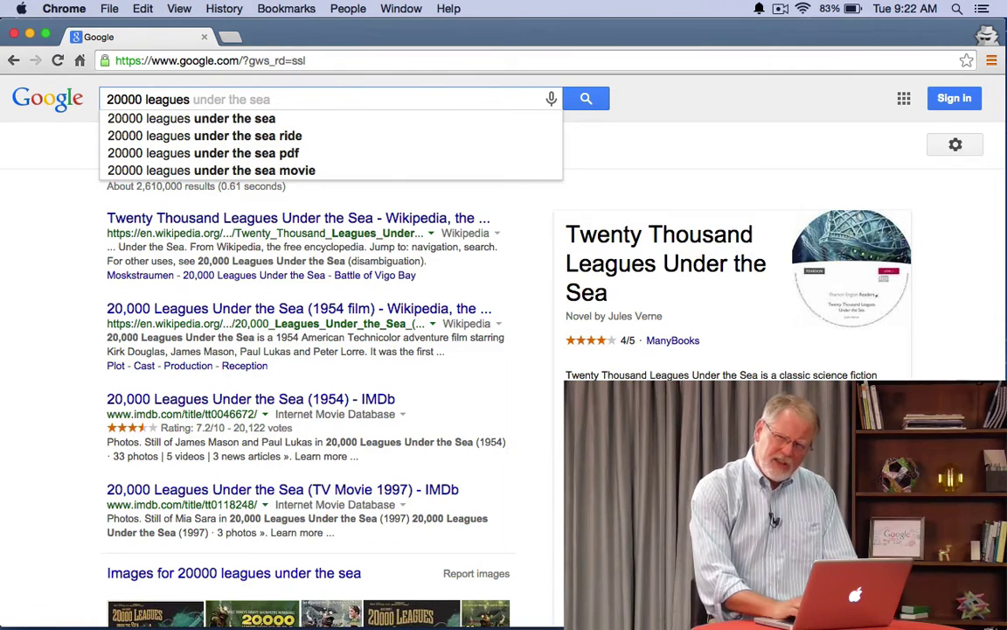
{"action": "type", "text": "in km"}
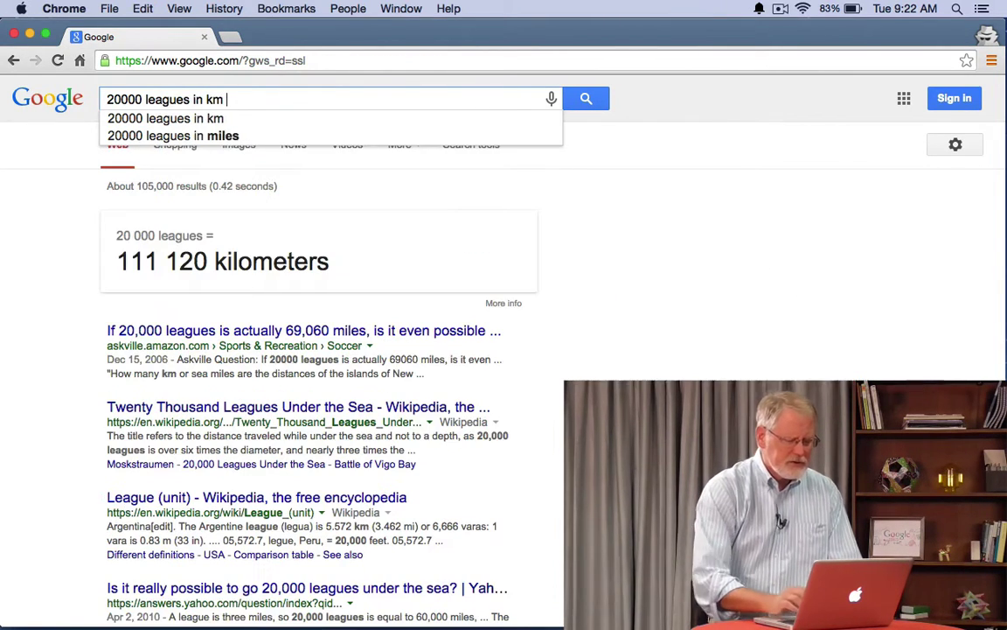
{"action": "key", "text": "Return"}
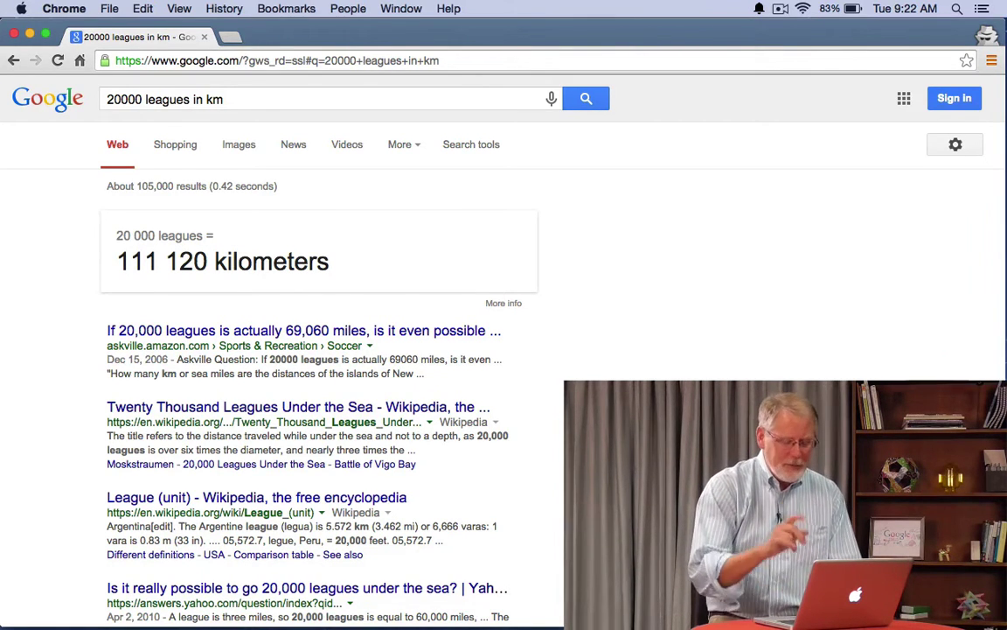
{"action": "key", "text": "super+shift+h"}
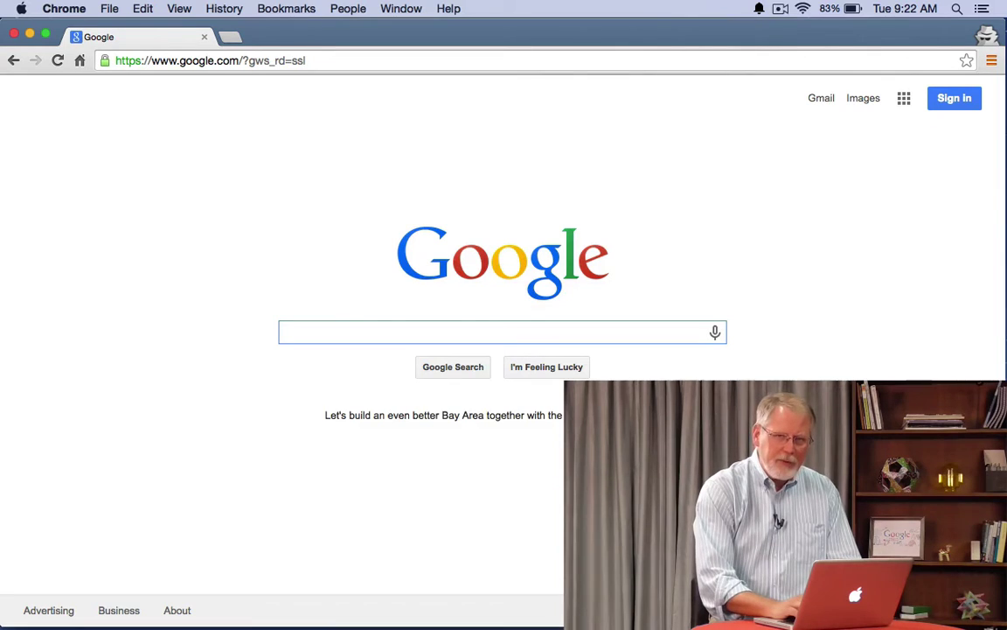
Look up the diameter of earth (7,918 miles), then return to the home page.
{"action": "type", "text": "diameter of earth"}
{"action": "key", "text": "Return"}
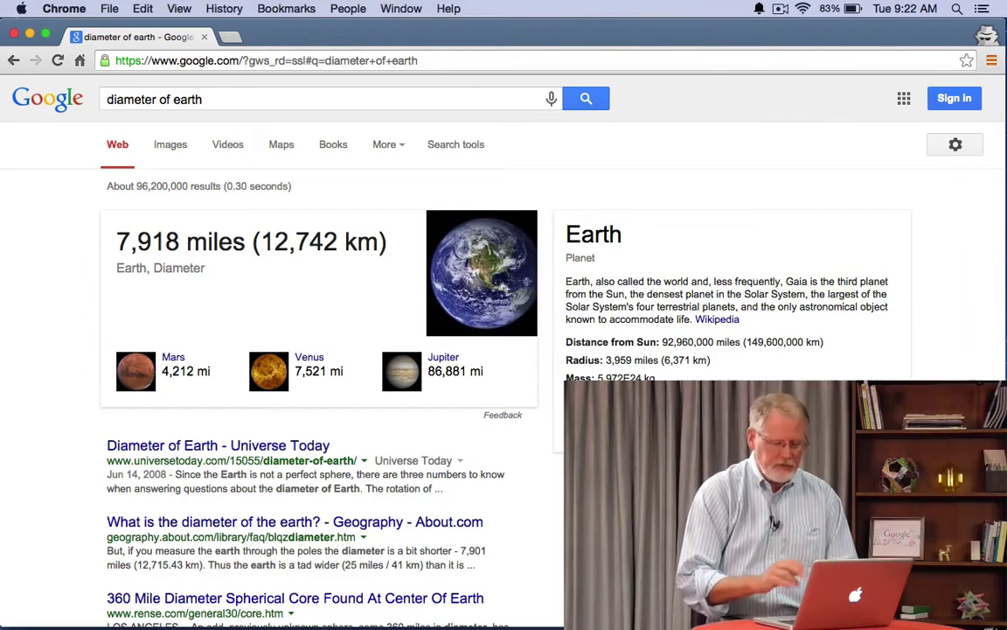
{"action": "key", "text": "super+bracketleft"}
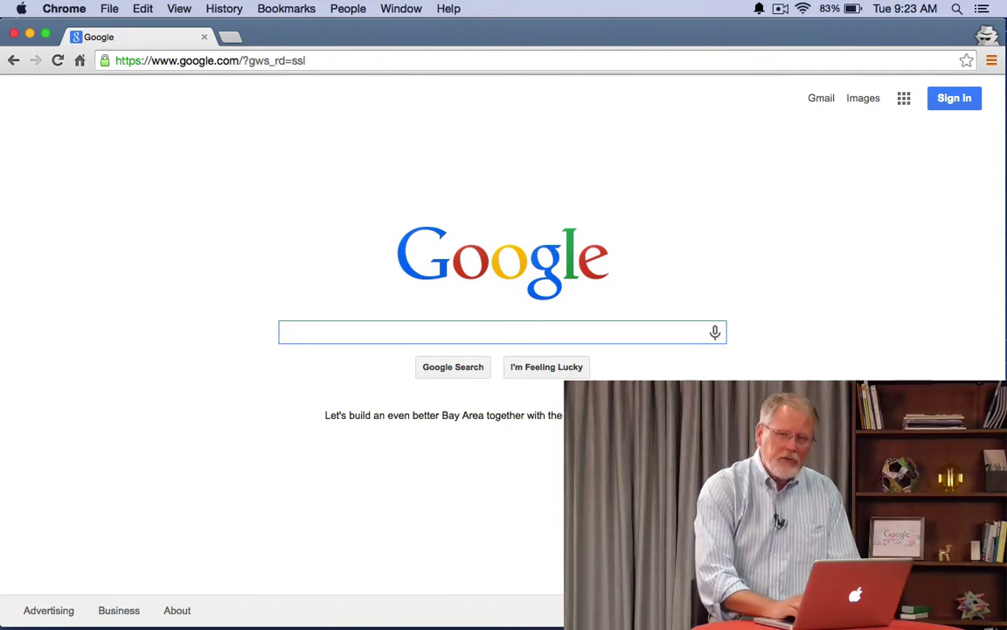
Bring up the calculator with '1 + 2' and compute 7 ÷ 2 = 3.5.
{"action": "type", "text": "1 + 2"}
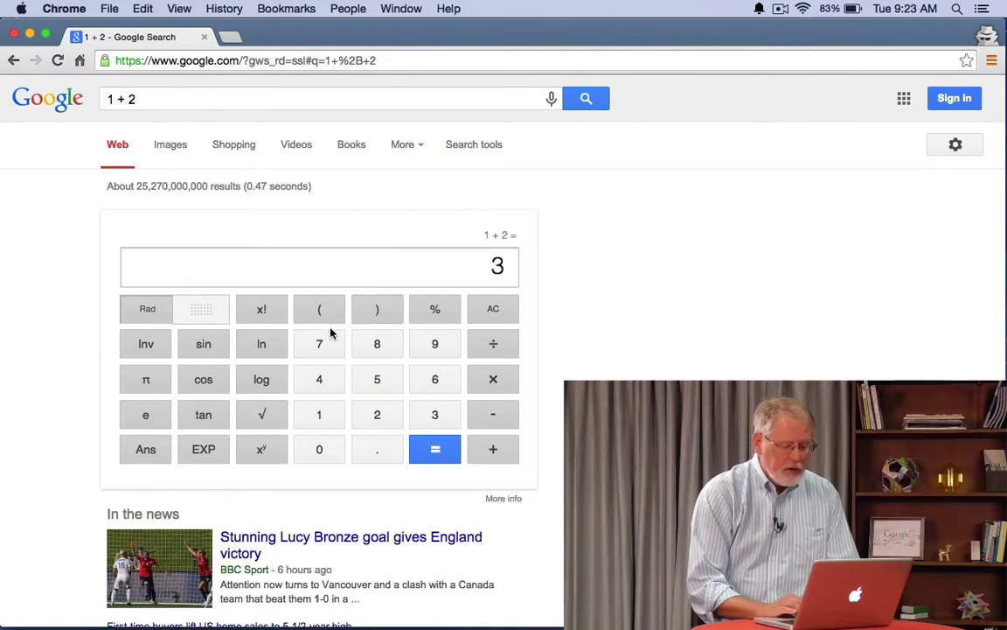
{"action": "left_click", "coordinate": [315, 357]}
{"action": "left_click", "coordinate": [495, 347]}
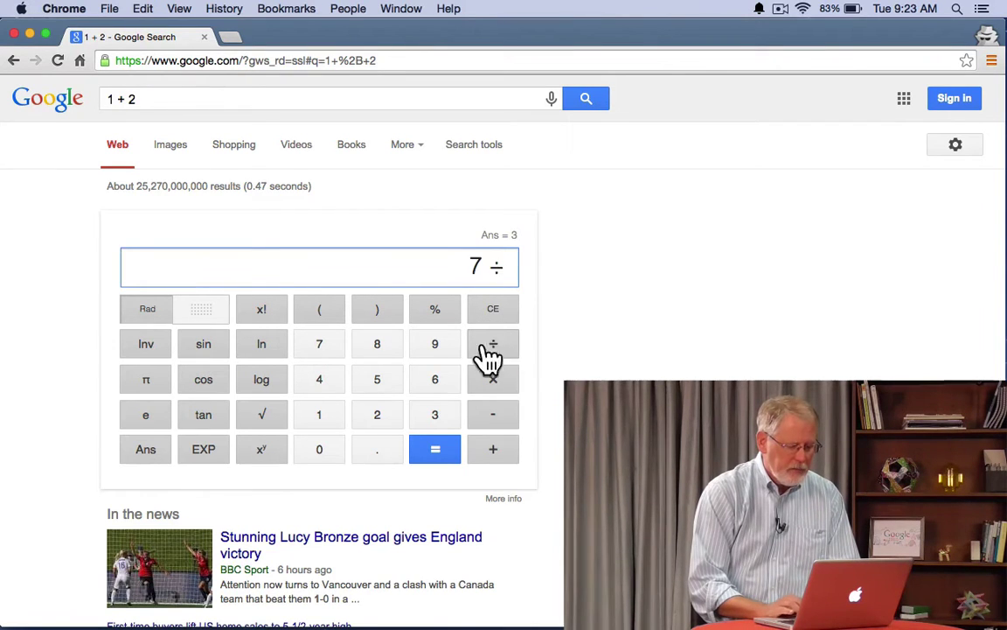
{"action": "left_click", "coordinate": [378, 417]}
{"action": "left_click", "coordinate": [434, 450]}
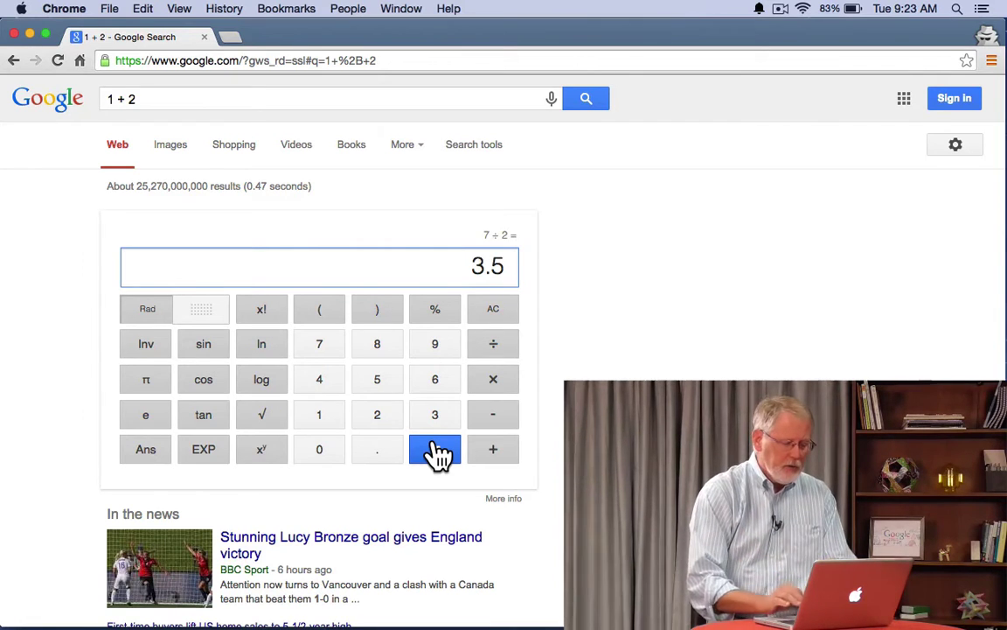
Compute cos(45) = 0.52532198881, then return to the home page.
{"action": "left_click", "coordinate": [203, 385]}
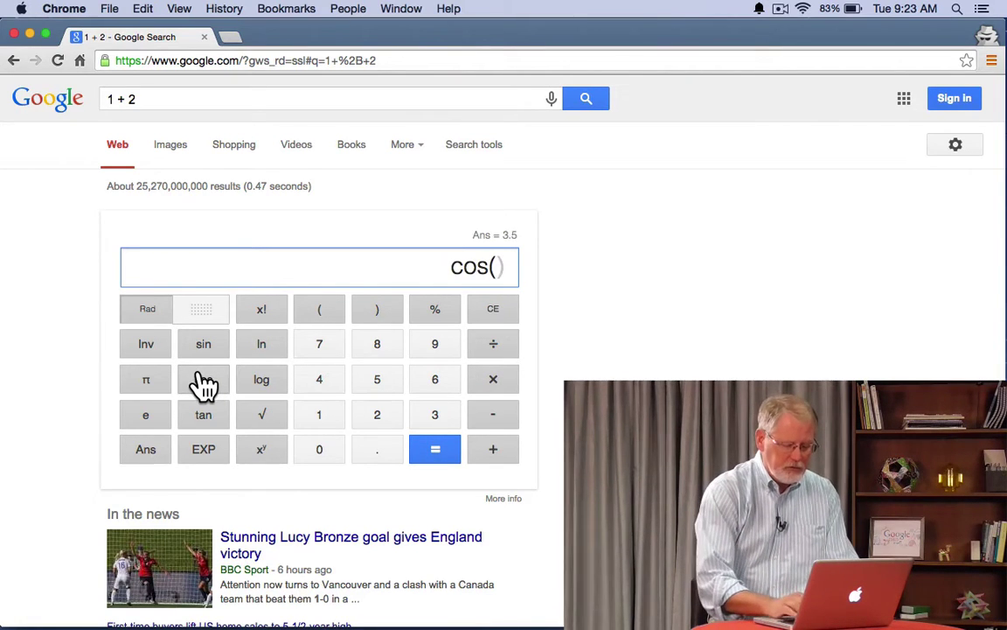
{"action": "type", "text": "45"}
{"action": "key", "text": "Return"}
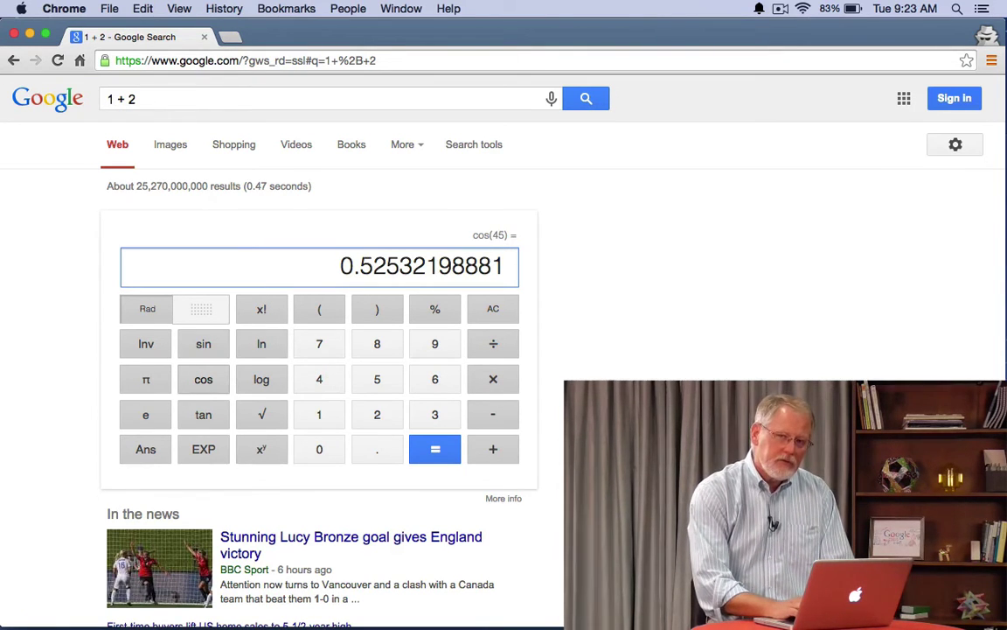
{"action": "key", "text": "super+shift+h"}
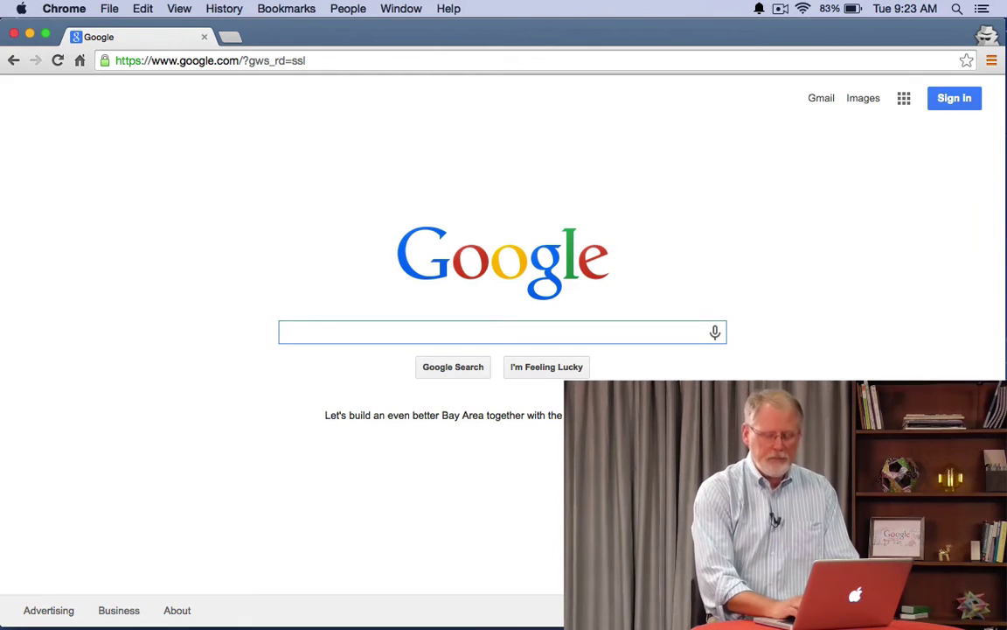
Graph y = sin(x).
{"action": "type", "text": "y = "}
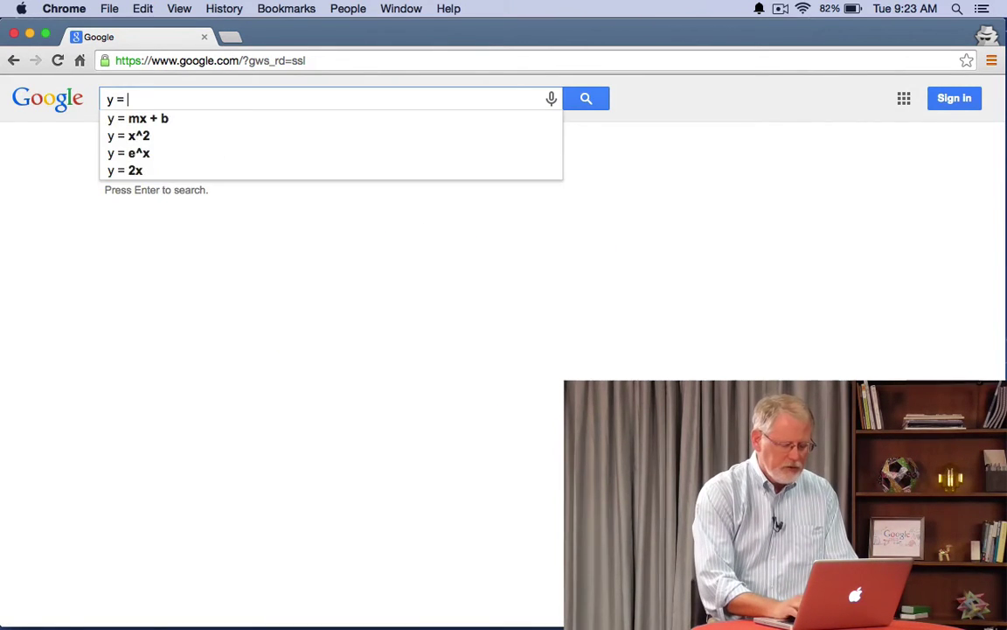
{"action": "type", "text": "sin(x"}
{"action": "key", "text": "BackSpace"}
{"action": "type", "text": "(x)"}
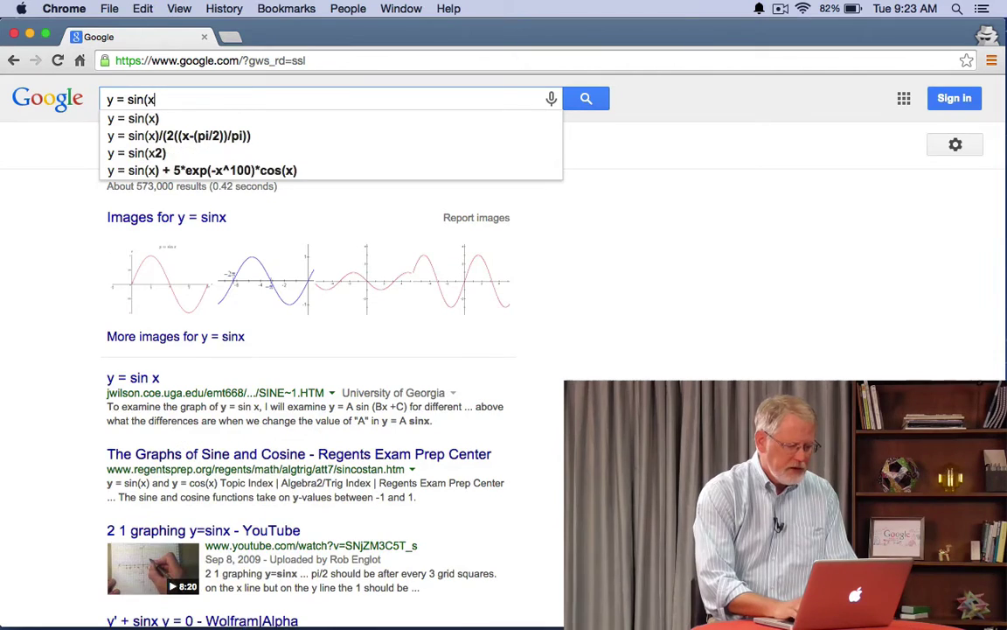
{"action": "key", "text": "Return"}
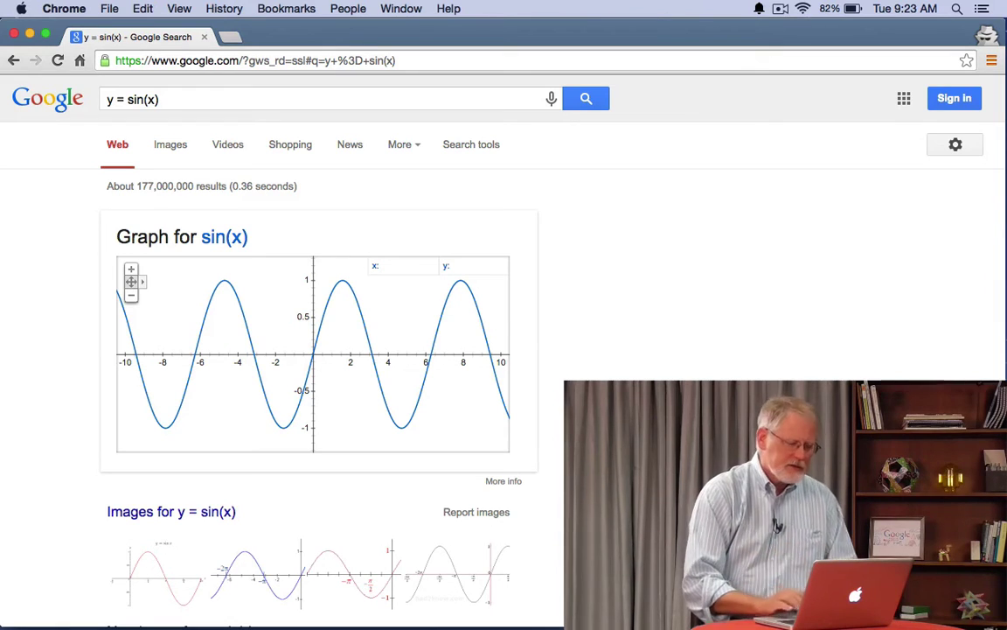
Add y = cos(x) to the query to plot both curves together.
{"action": "left_click", "coordinate": [161, 101]}
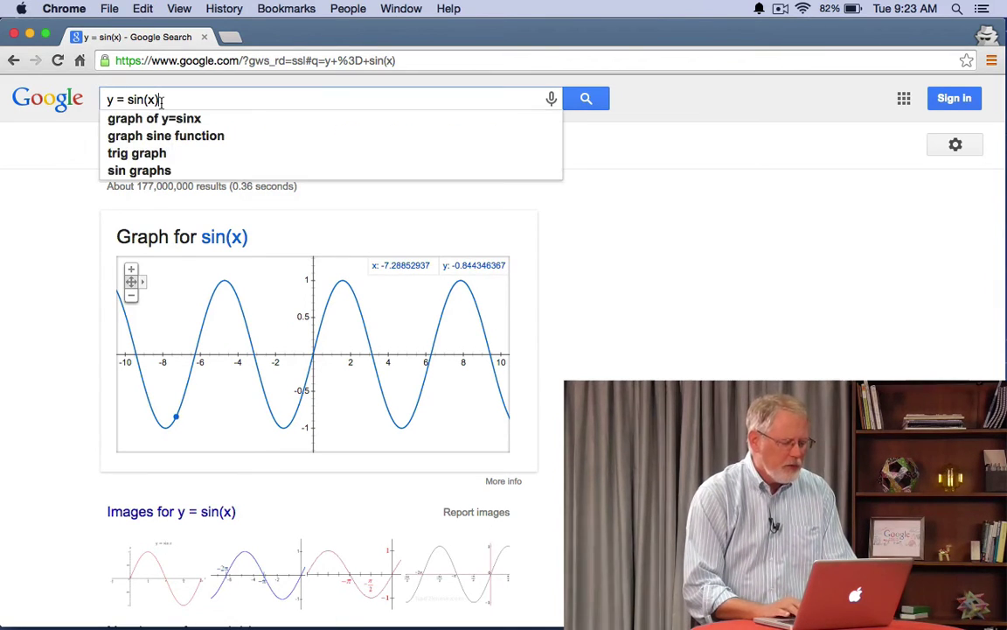
{"action": "type", "text": ", y"}
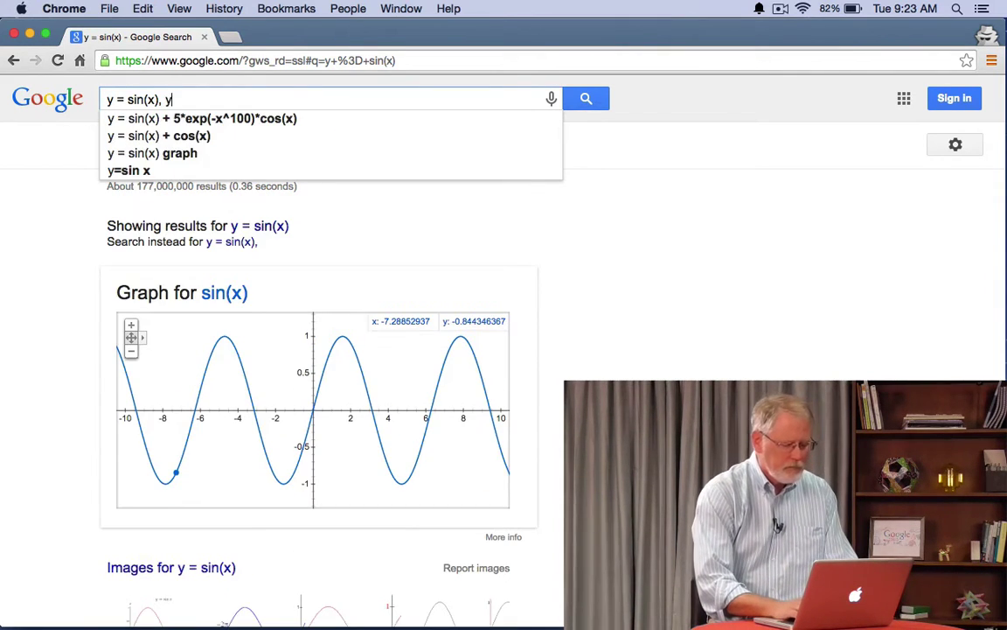
{"action": "type", "text": " = cos(x)"}
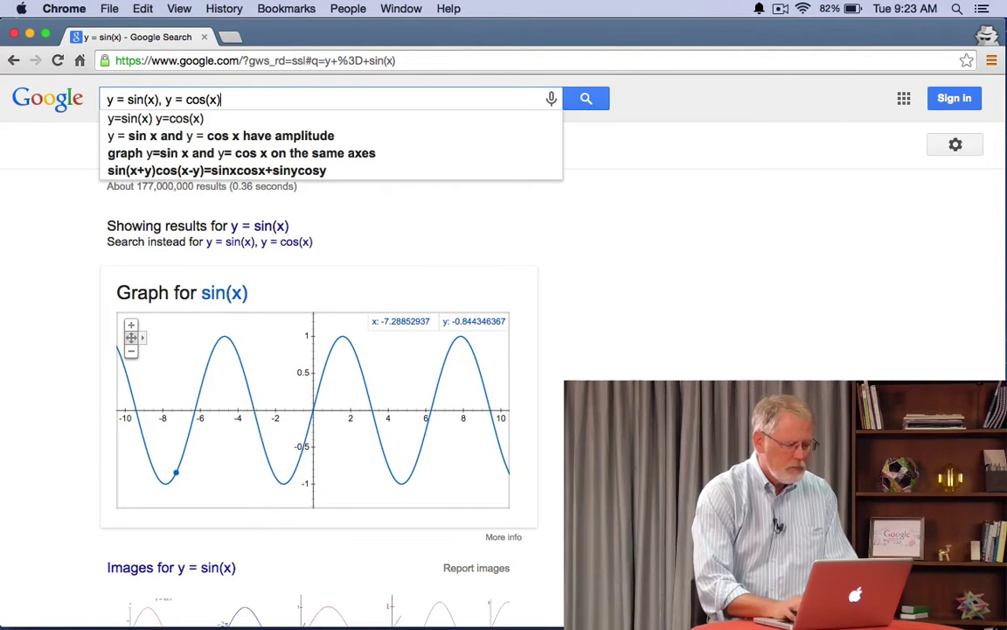
{"action": "key", "text": "Return"}
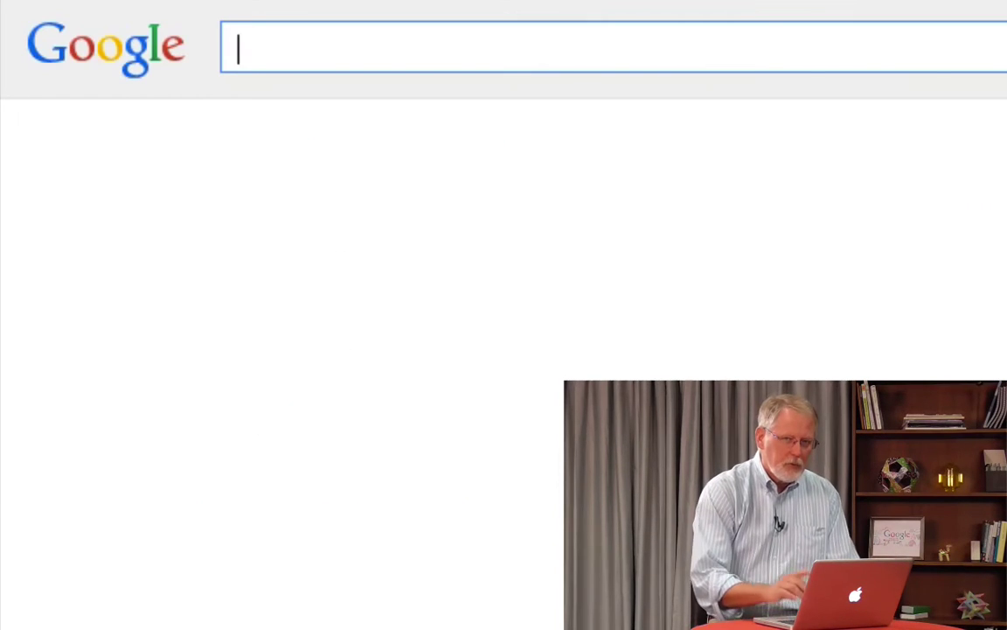
Plot the 3D surface z = cos(x) + cos(y), then return to the home page.
{"action": "type", "text": "z"}
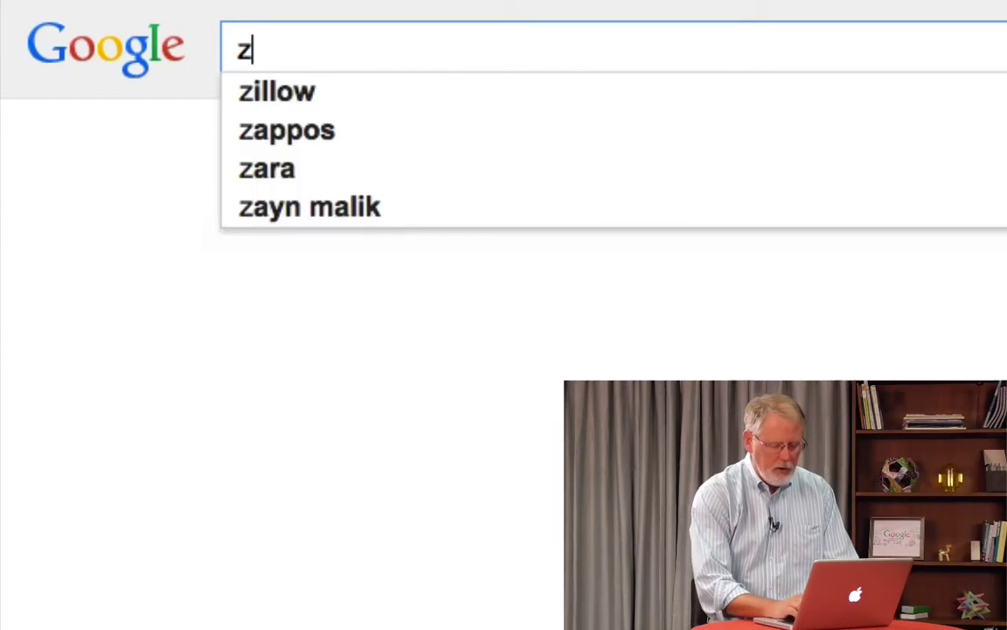
{"action": "type", "text": " = cos(x) + co"}
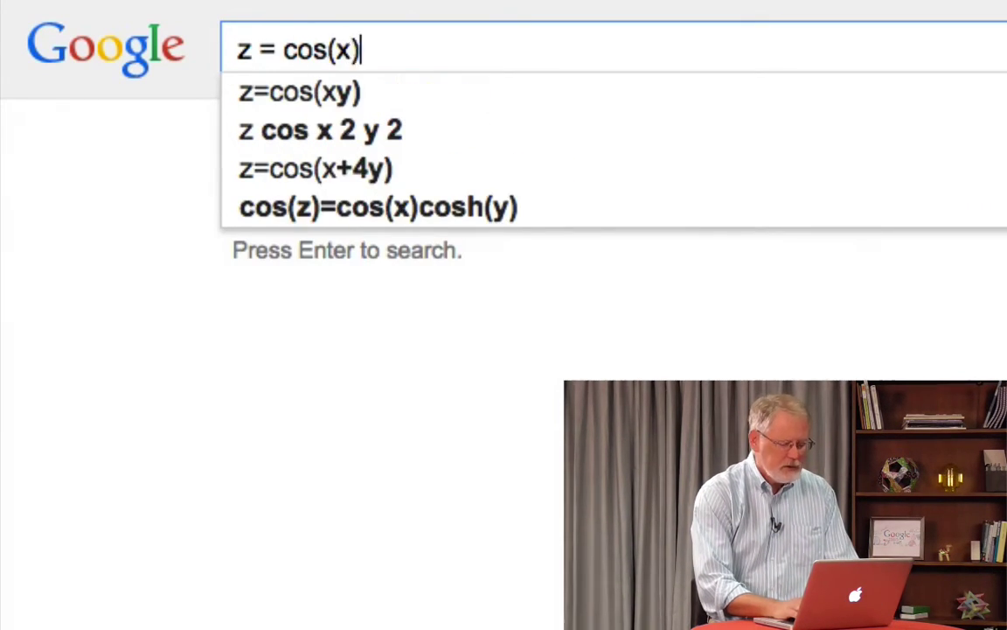
{"action": "type", "text": "s(y)"}
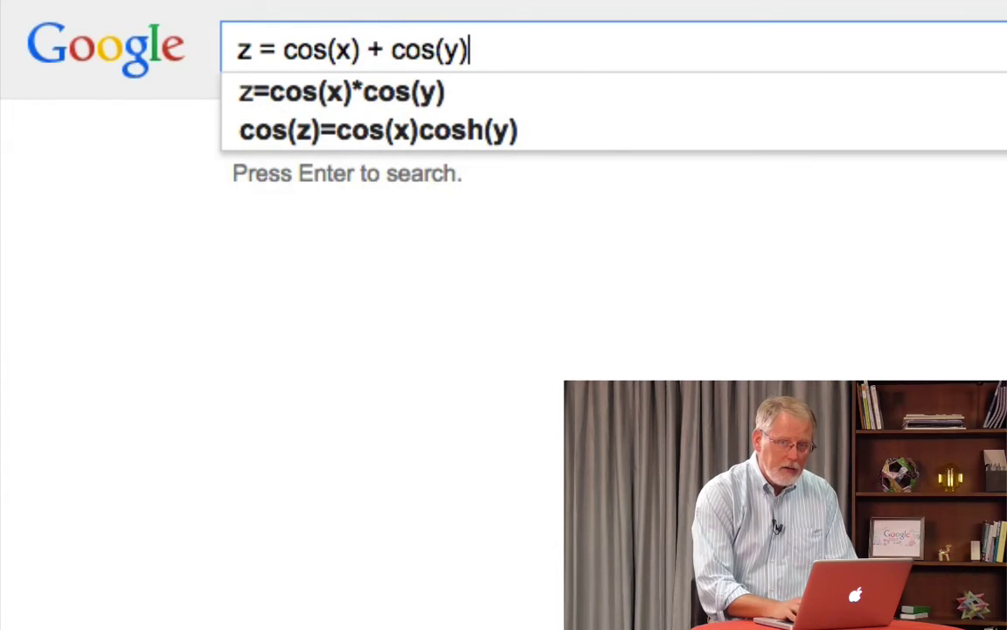
{"action": "key", "text": "Return"}
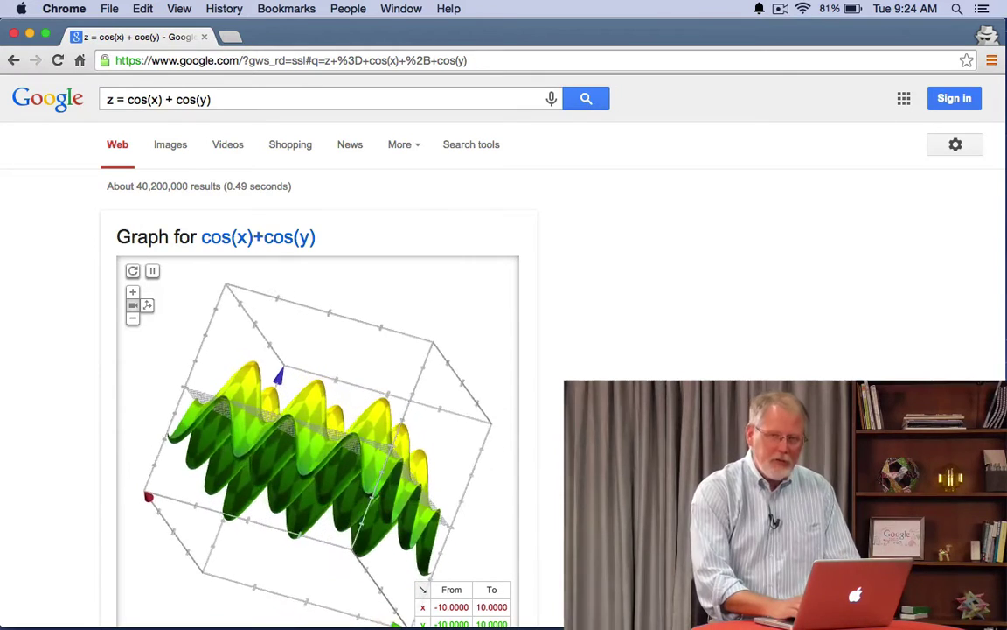
{"action": "key", "text": "super+shift+h"}
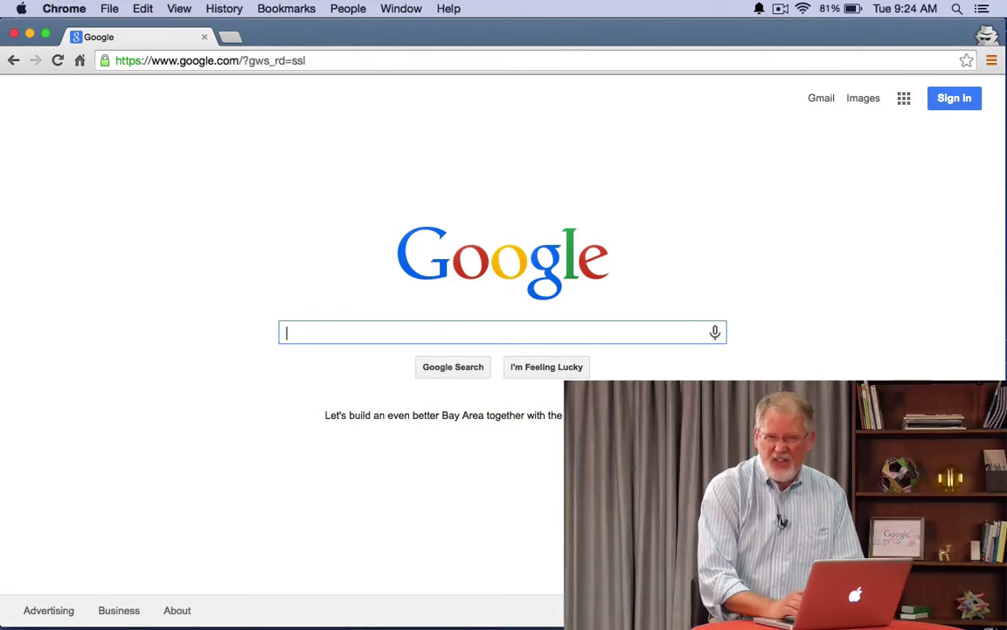
Search 'number of horns on a unicorn' to get 1, then append '+ the lonliest number'.
{"action": "type", "text": "number o fh"}
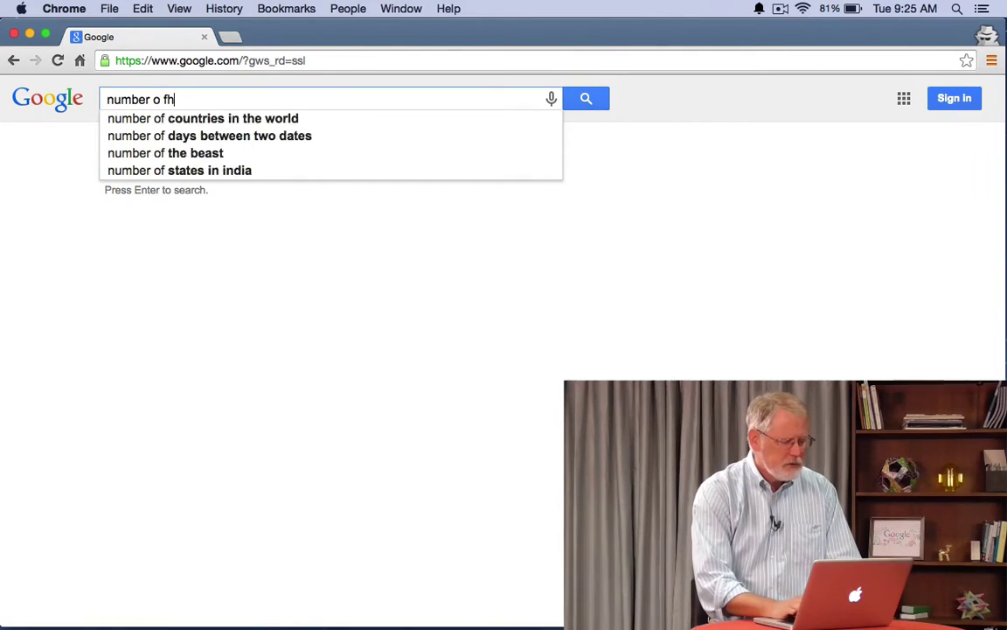
{"action": "key", "text": "BackSpace"}
{"action": "key", "text": "BackSpace"}
{"action": "type", "text": "f horns on a unicorn"}
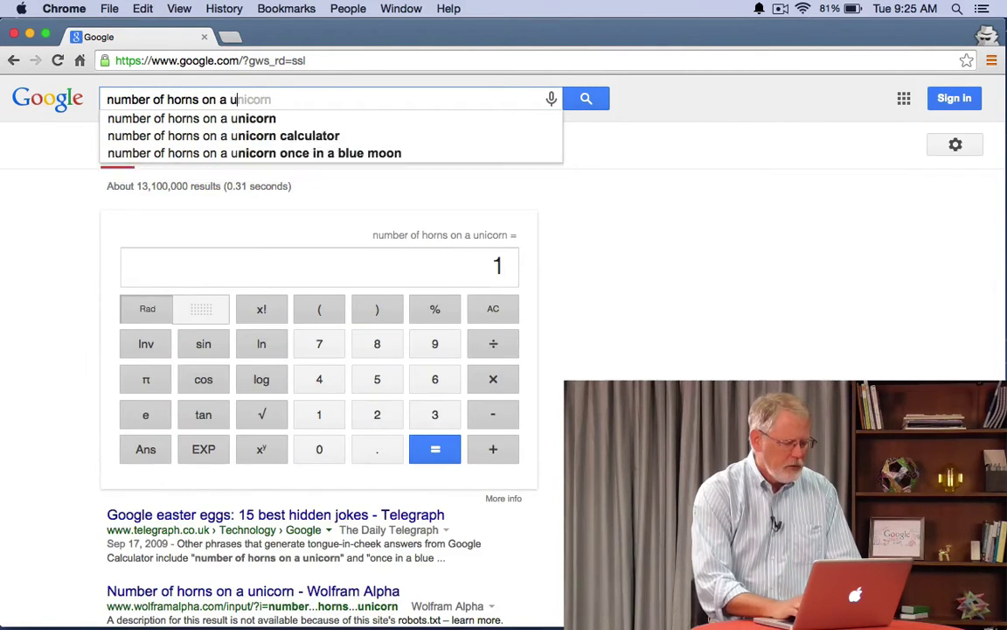
{"action": "key", "text": "Return"}
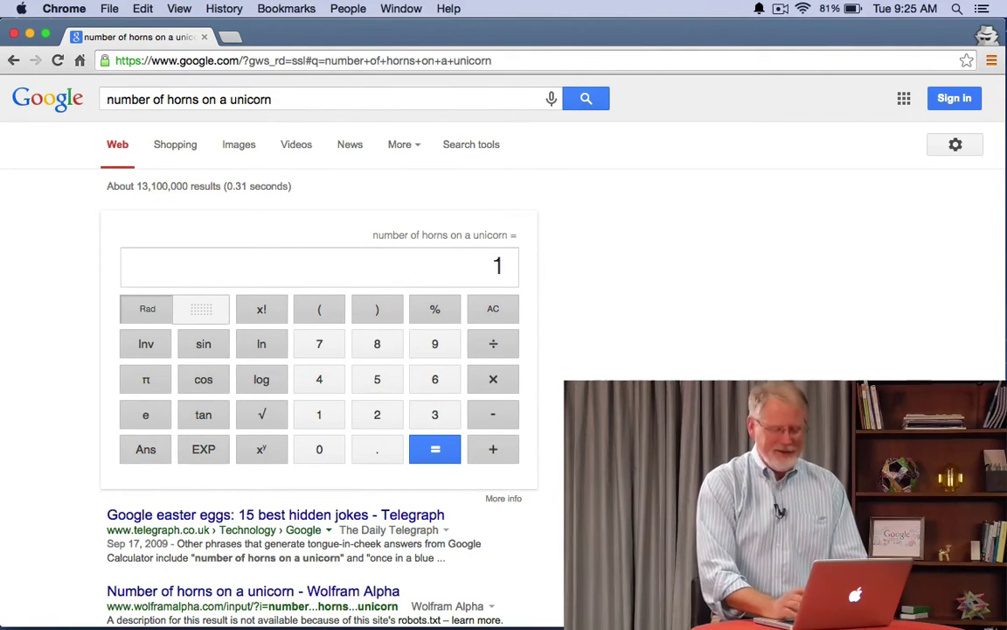
{"action": "left_click", "coordinate": [287, 99]}
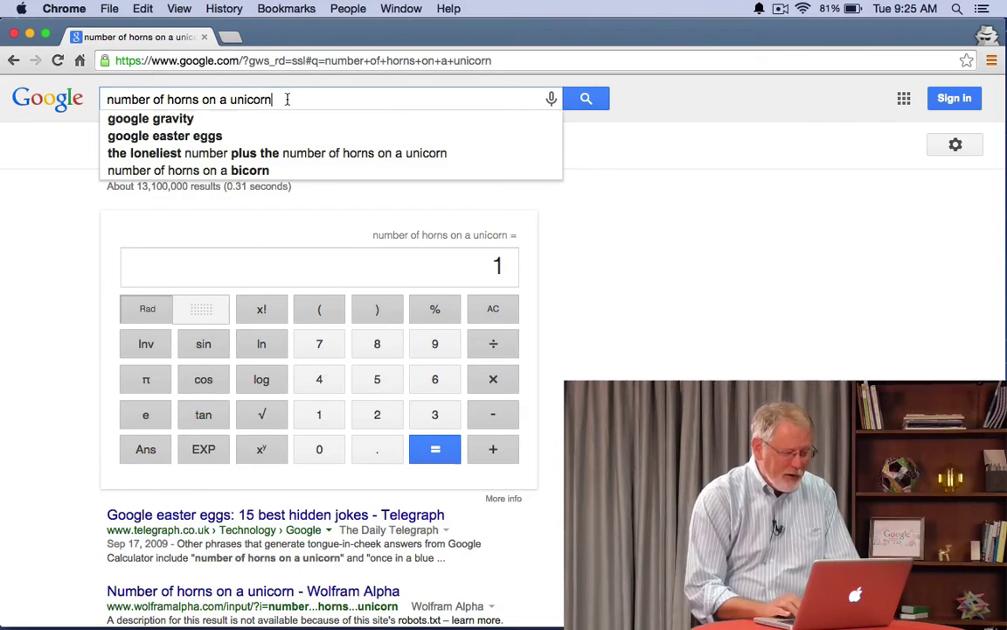
{"action": "type", "text": "+ the lonl"}
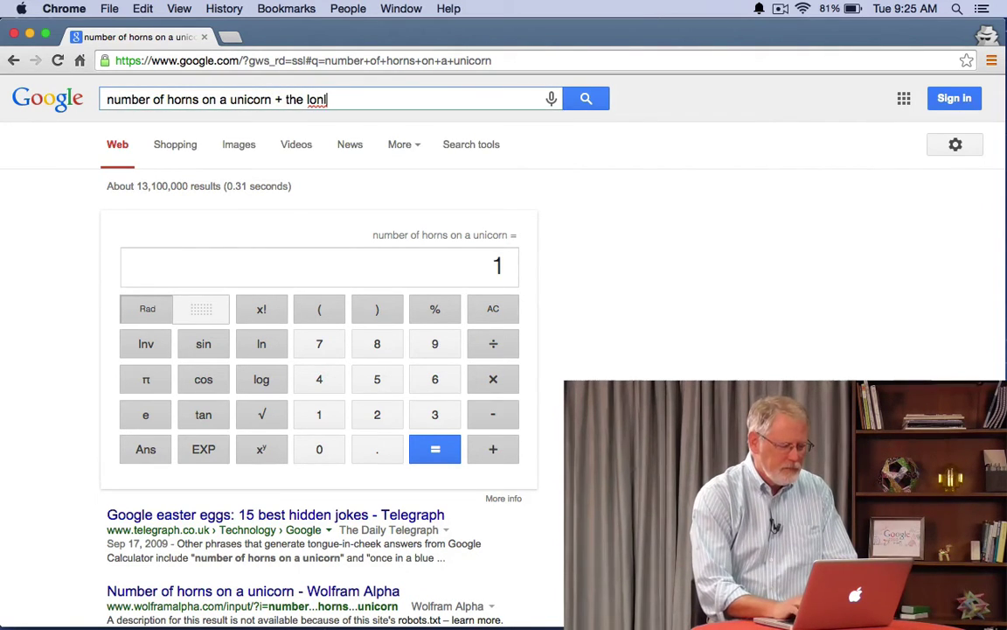
{"action": "type", "text": "iest number"}
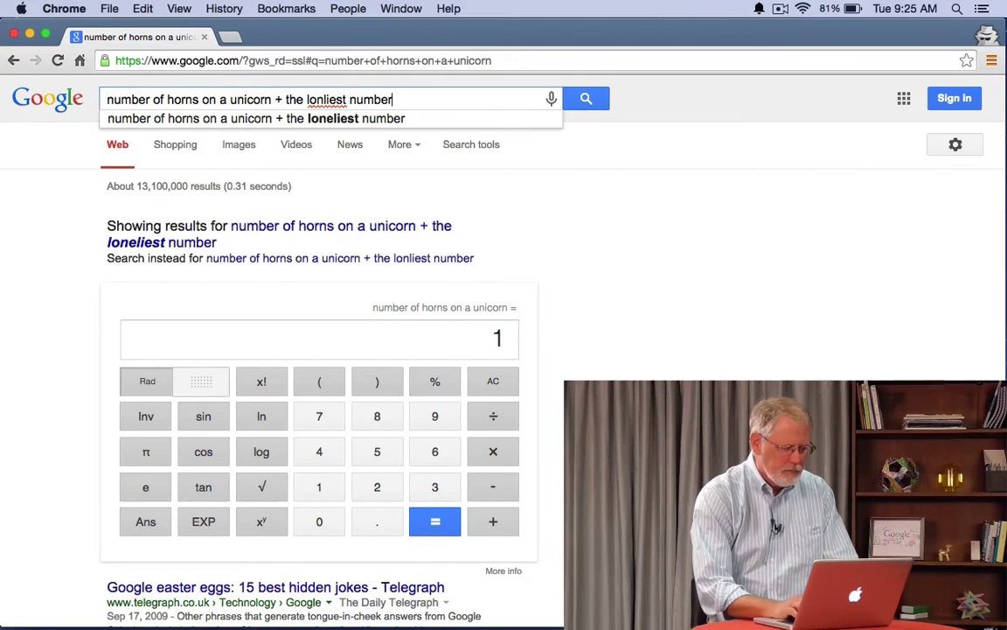
Accept the corrected spelling to search 'number of horns on a unicorn + the loneliest number'.
{"action": "left_click", "coordinate": [332, 118]}
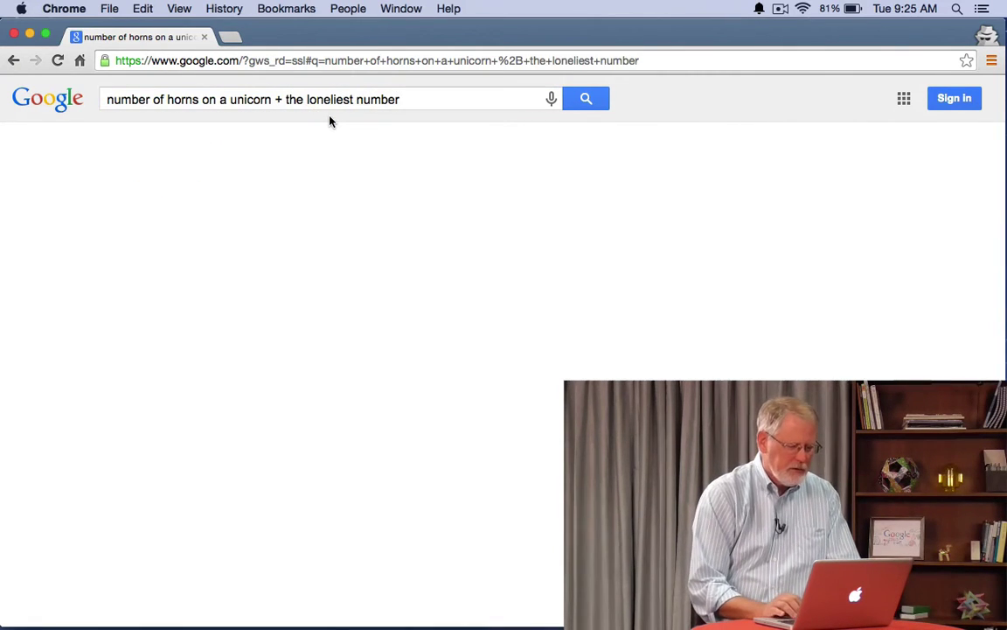